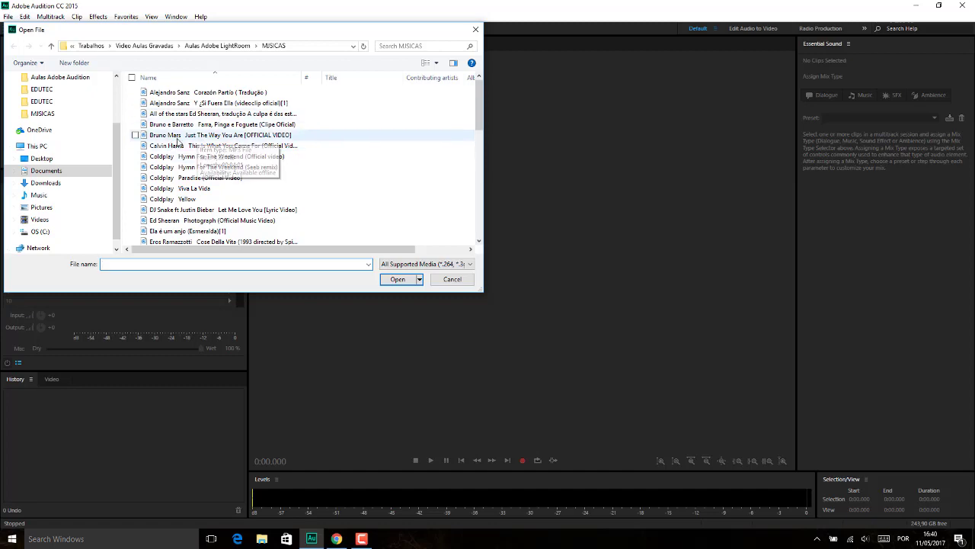
- Open the Bruno Mars song Just The Way You Are [OFFICIAL VIDEO] and play a few seconds near its beginning
double_click(176, 140)
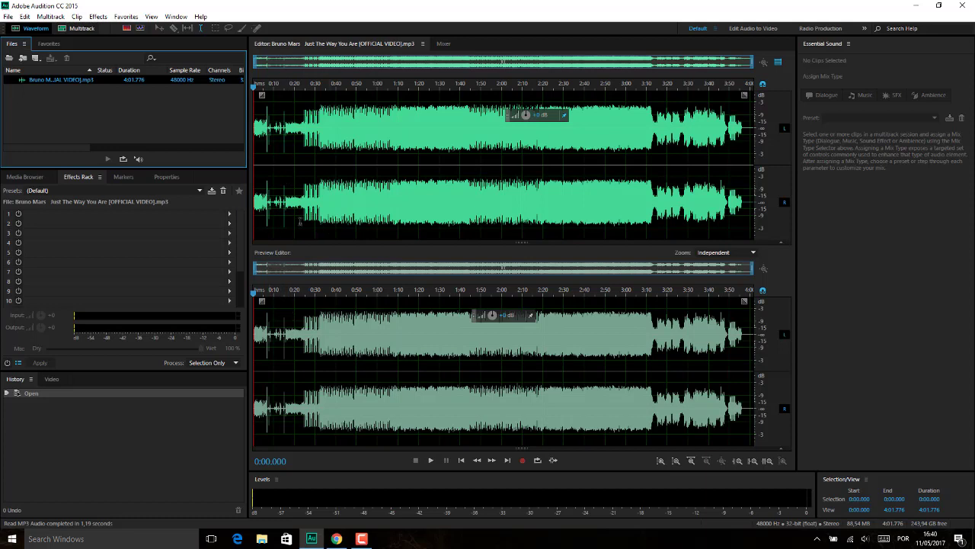
left_click(266, 164)
key("space")
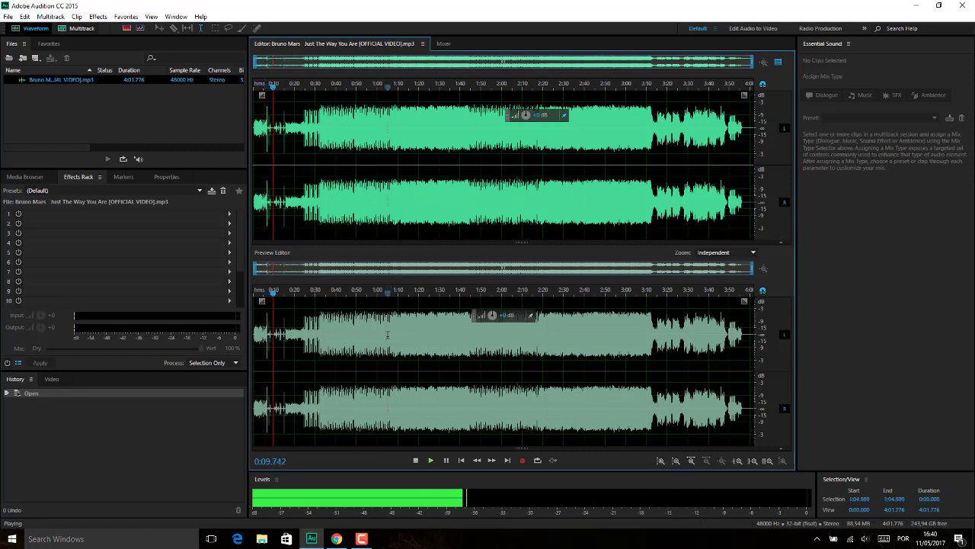
key("space")
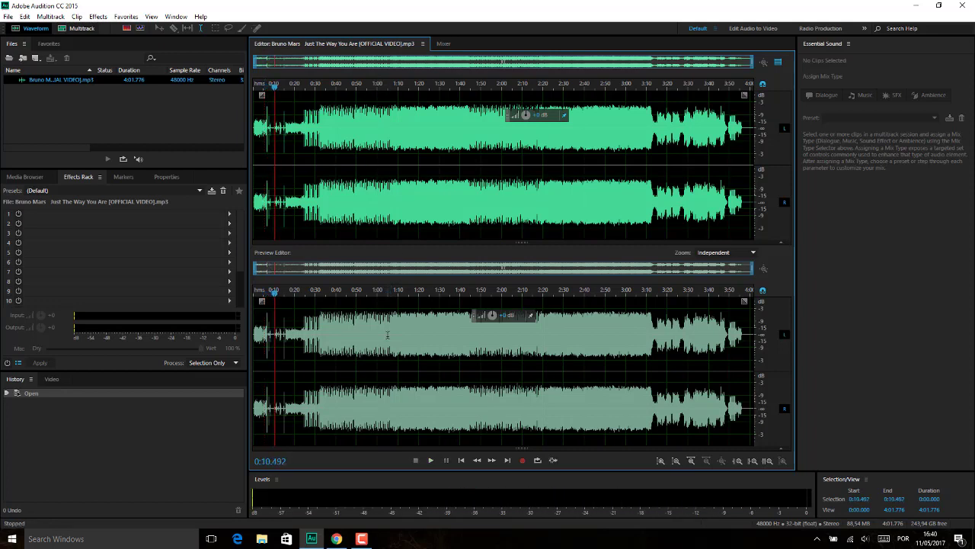
- Play the song from about 1:02, raise the speaker volume to 29, and stop playback
left_click(383, 294)
key("space")
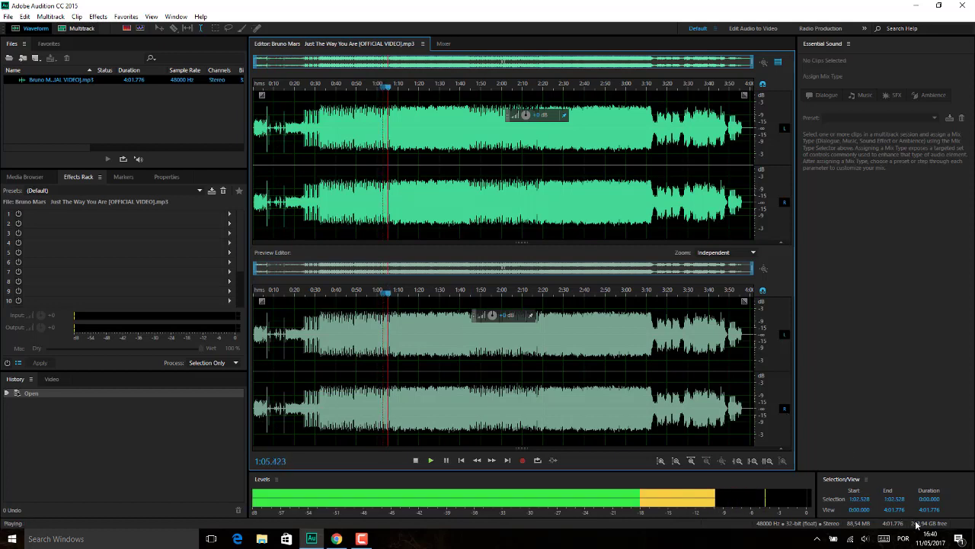
left_click(867, 539)
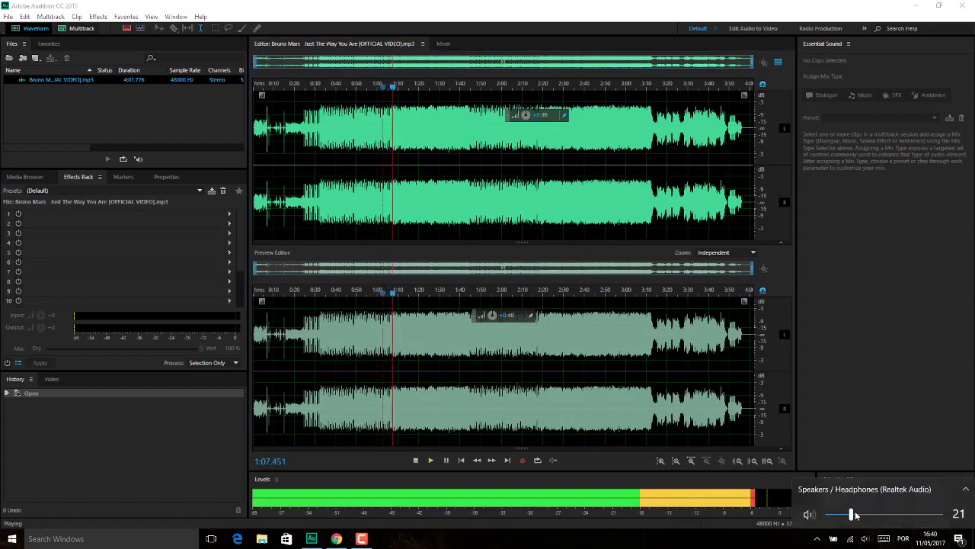
mouse_move(850, 514)
left_mouse_down()
mouse_move(936, 520)
mouse_move(860, 520)
left_mouse_up()
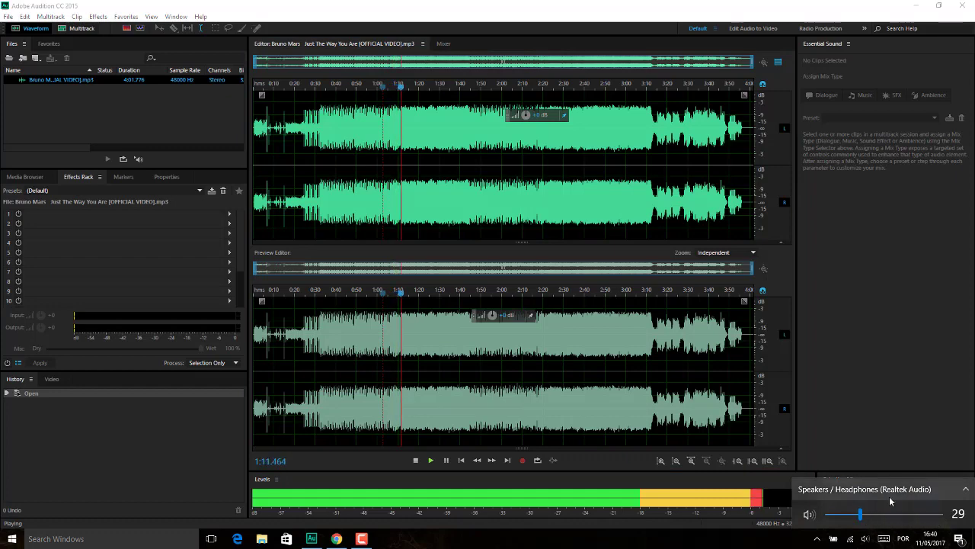
left_click(471, 336)
key("space")
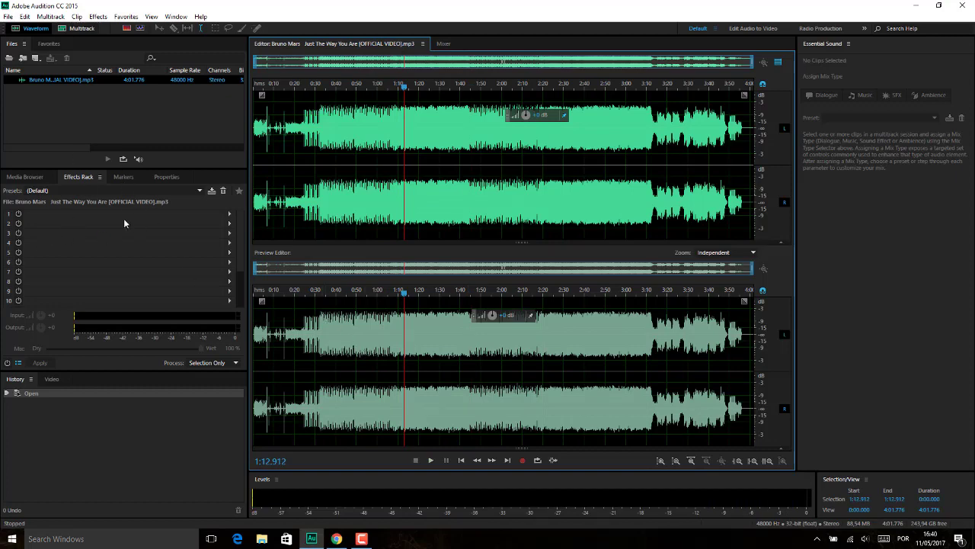
- Load the Karaoke Machine (Stereo Only) rack preset on the Bruno Mars song and preview the processed sound
left_click(199, 190)
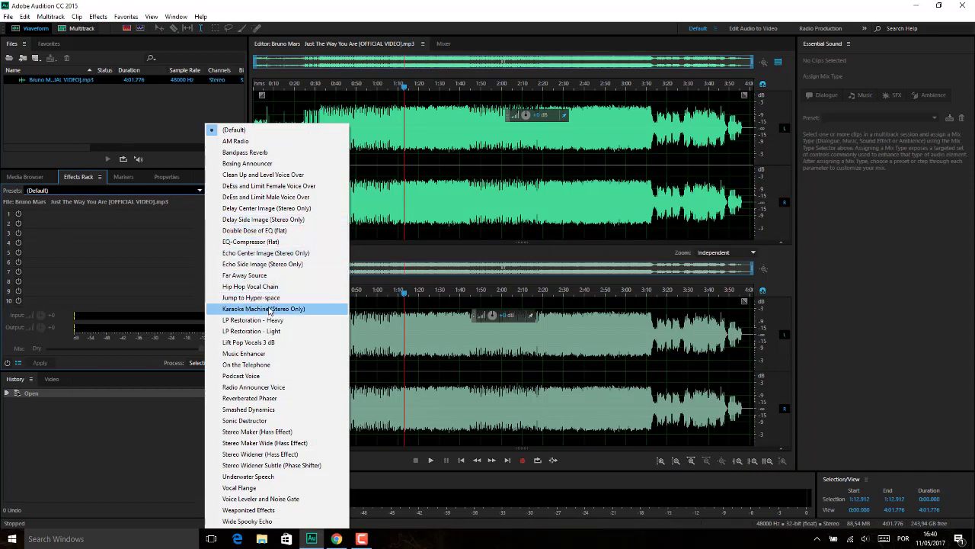
left_click(229, 311)
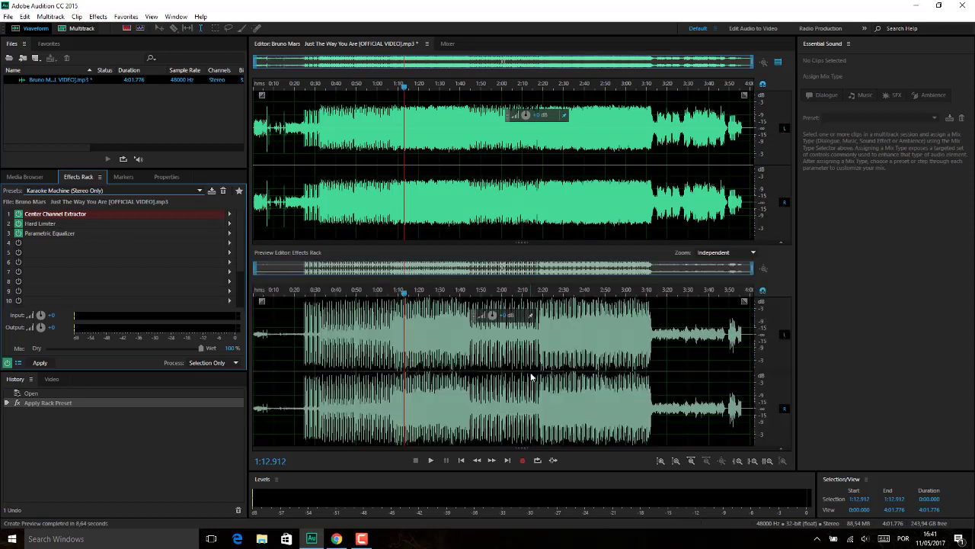
key("space")
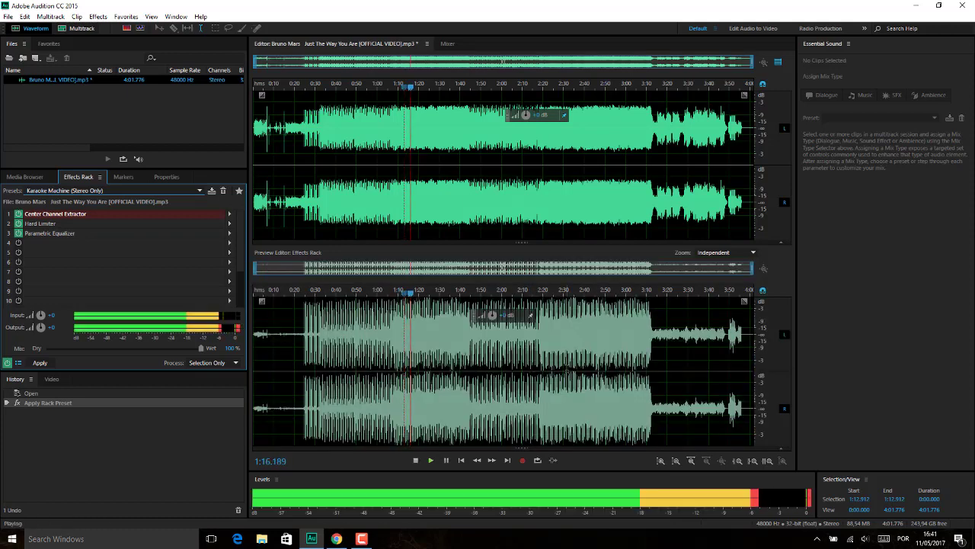
key("space")
- Open the Alejandro Sanz song Corazón Partío ( Tradução ) and play the unprocessed audio from about 1:03
double_click(129, 126)
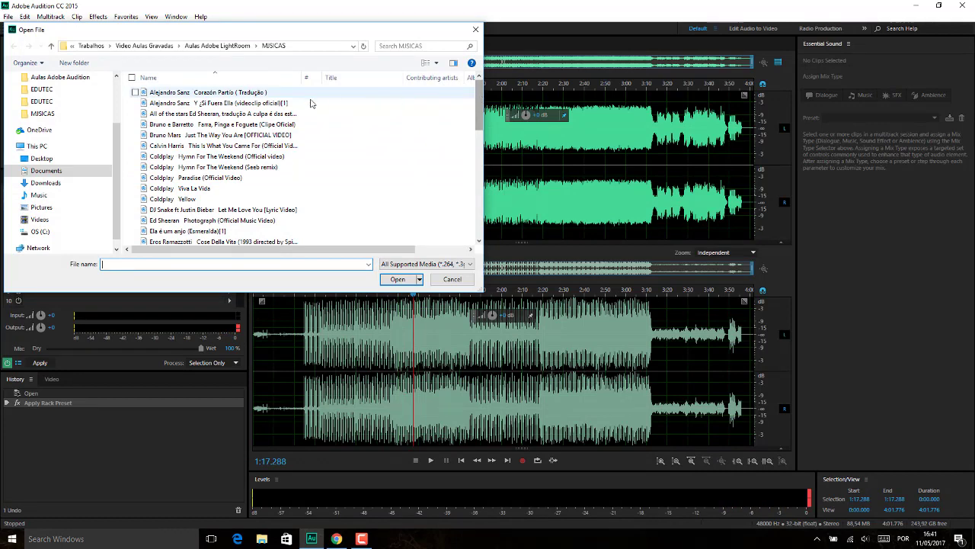
double_click(219, 93)
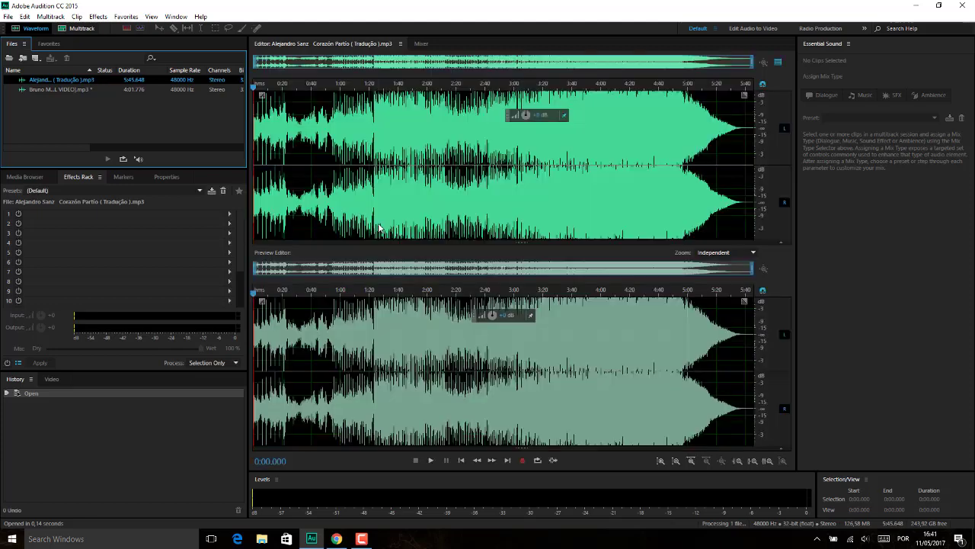
left_click(361, 215)
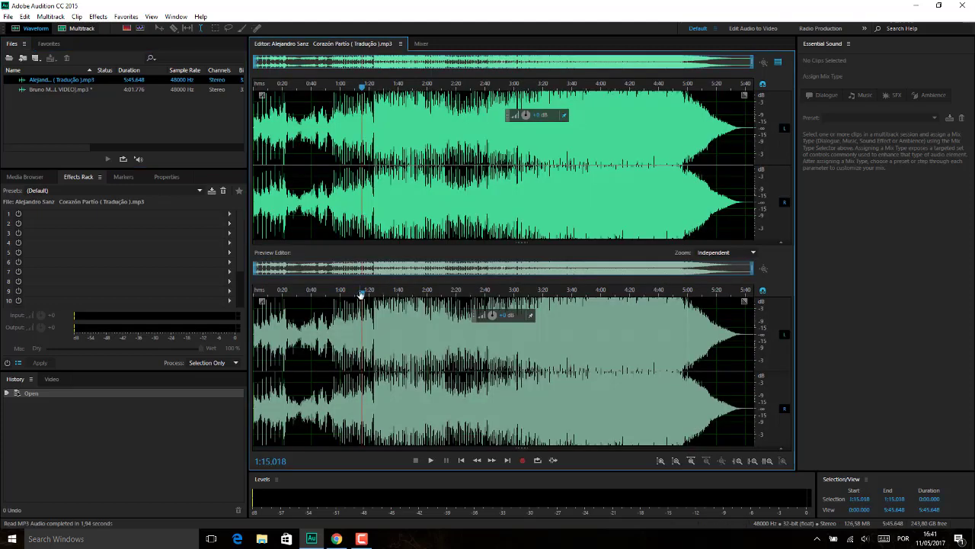
left_click_drag(362, 291, 344, 292)
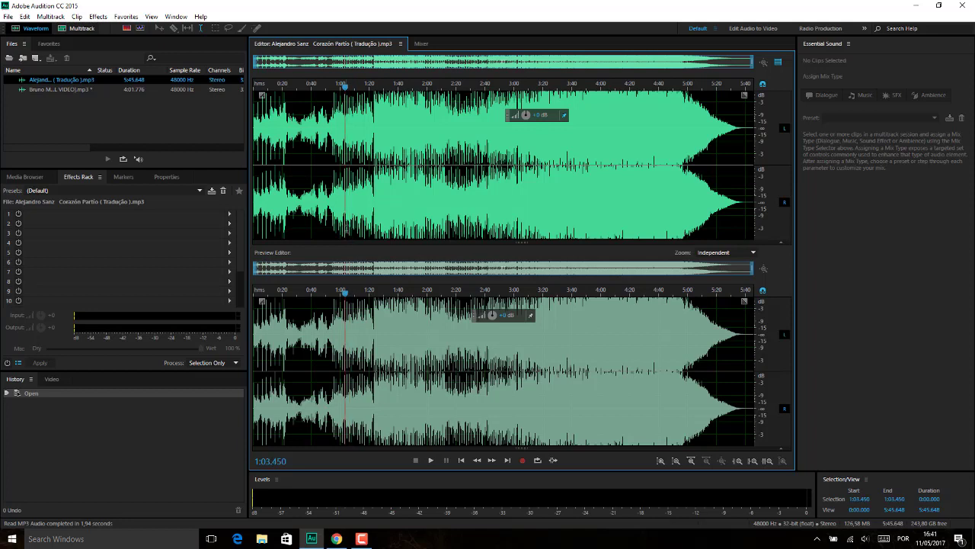
key("space")
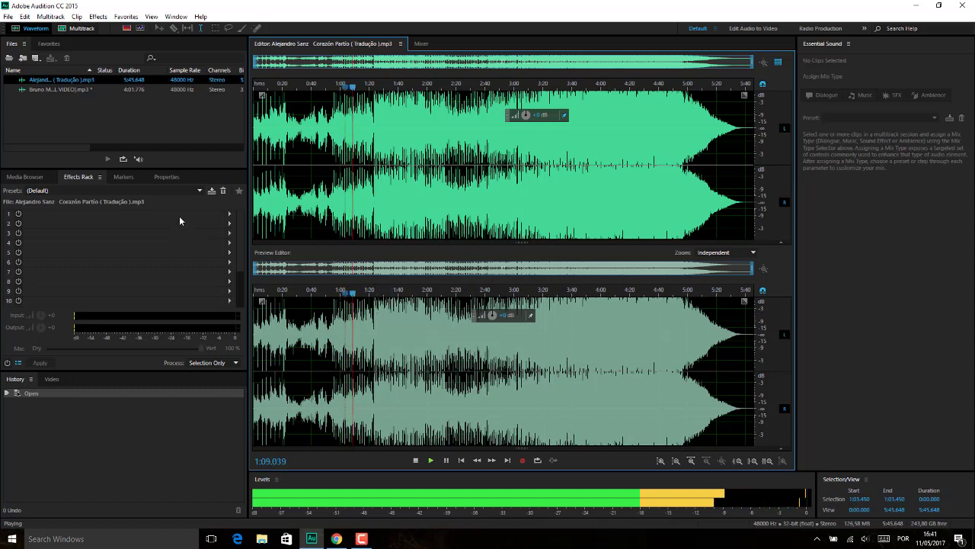
key("space")
- Load the Karaoke Machine (Stereo Only) rack preset on the Alejandro Sanz song and listen to a short passage
left_click(200, 190)
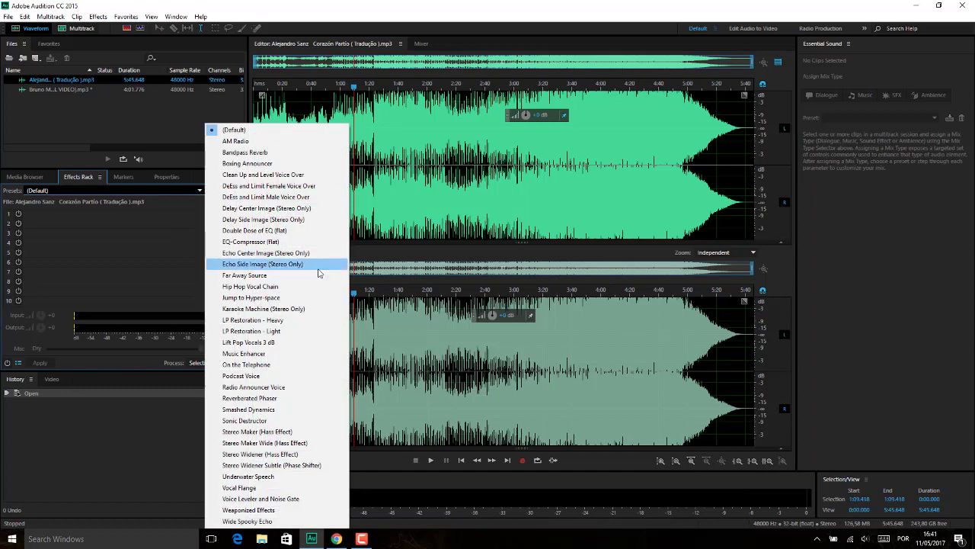
left_click(288, 309)
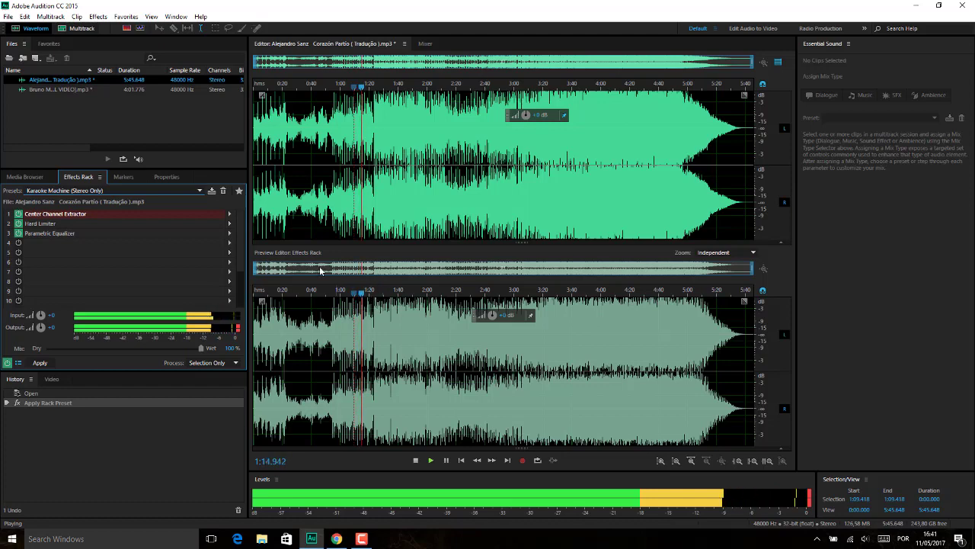
key("space")
- Switch the rack preset to LP Restoration - Heavy and listen to the restored audio for a few seconds
left_click(200, 191)
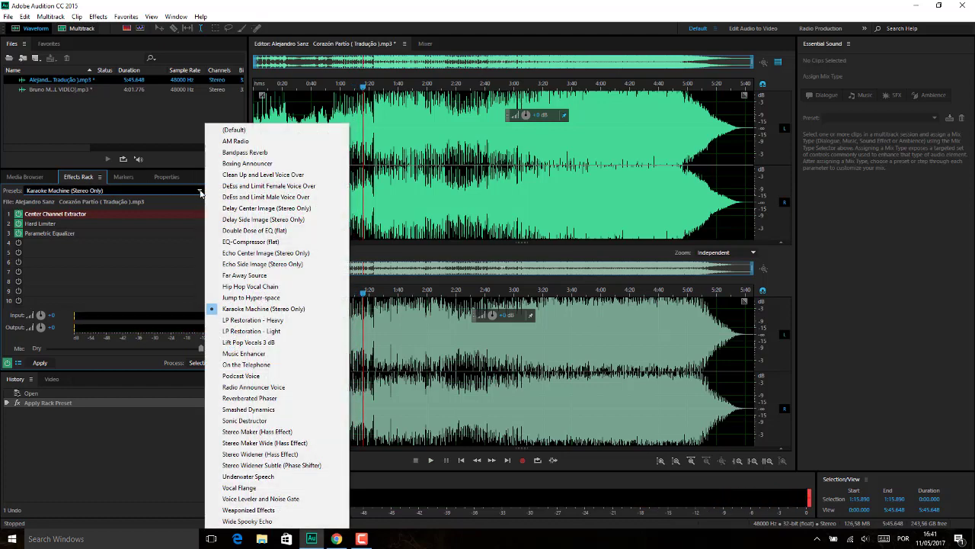
left_click(267, 322)
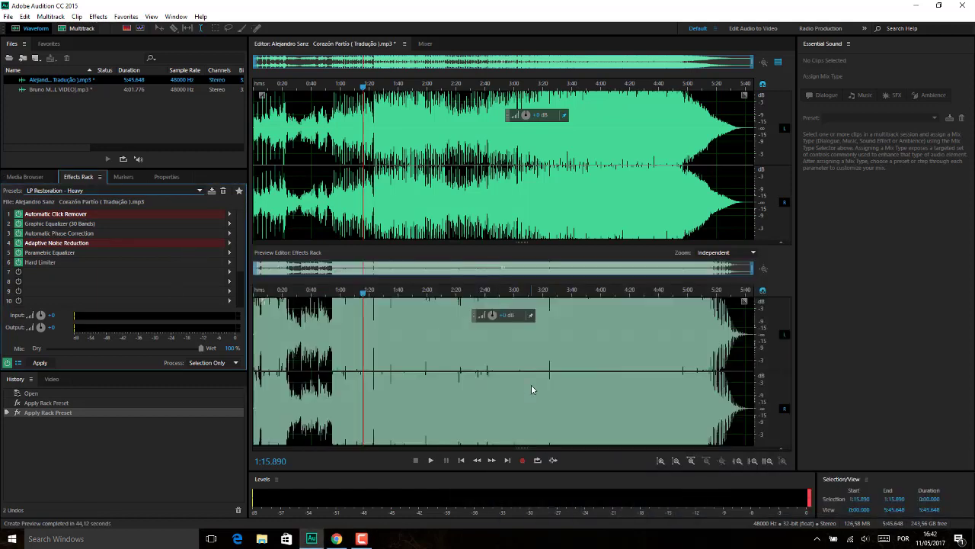
key("space")
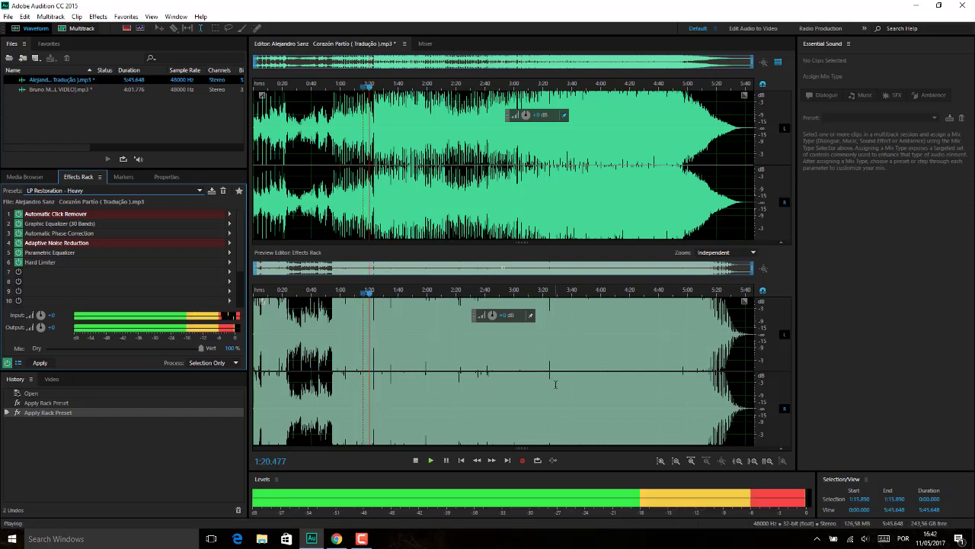
key("space")
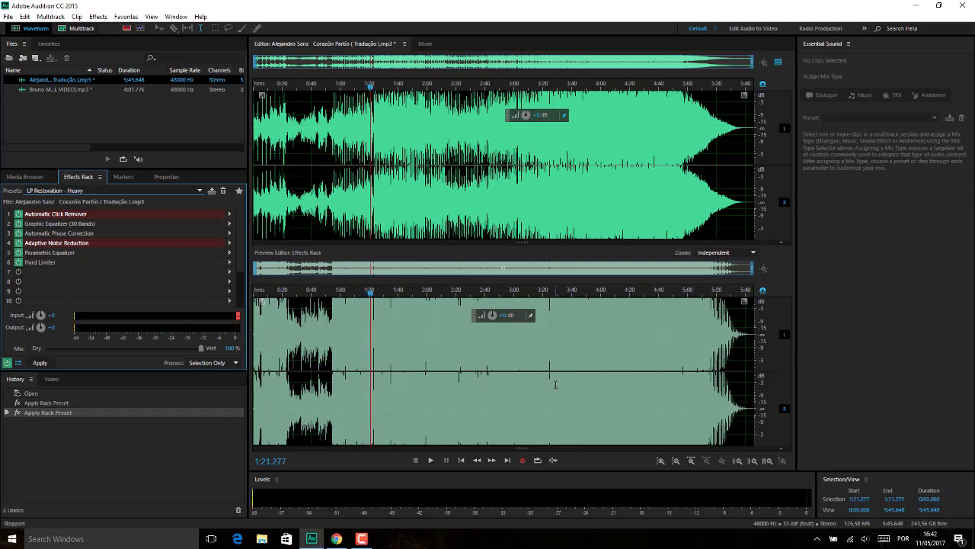
- Remove the Automatic Click Remover, Graphic Equalizer (30 Bands) and Automatic Phase Correction effects from the rack
left_click(229, 215)
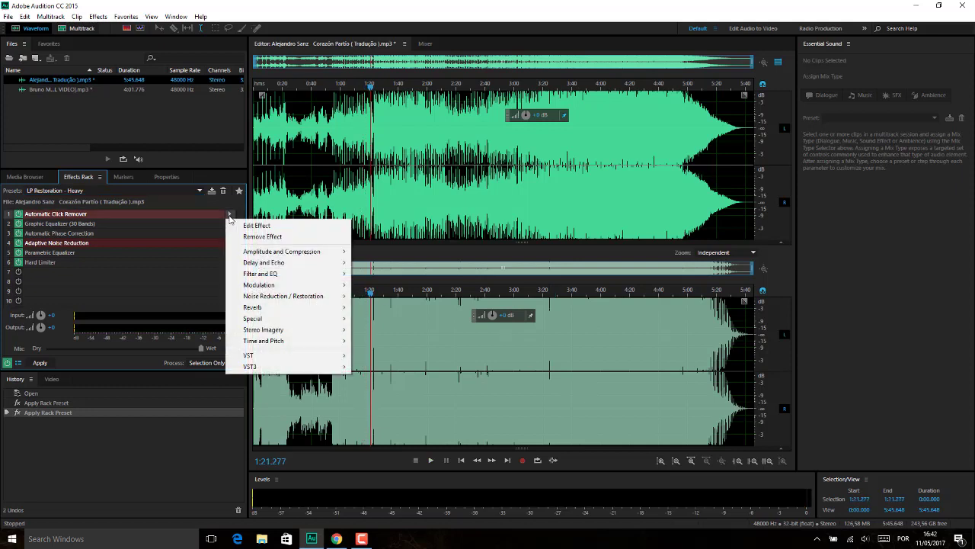
left_click(259, 236)
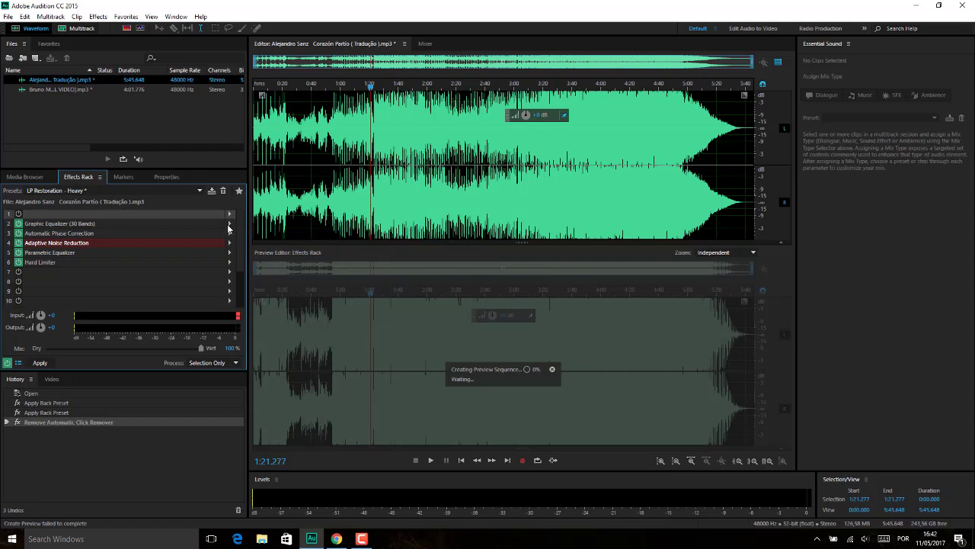
left_click(230, 224)
left_click(261, 246)
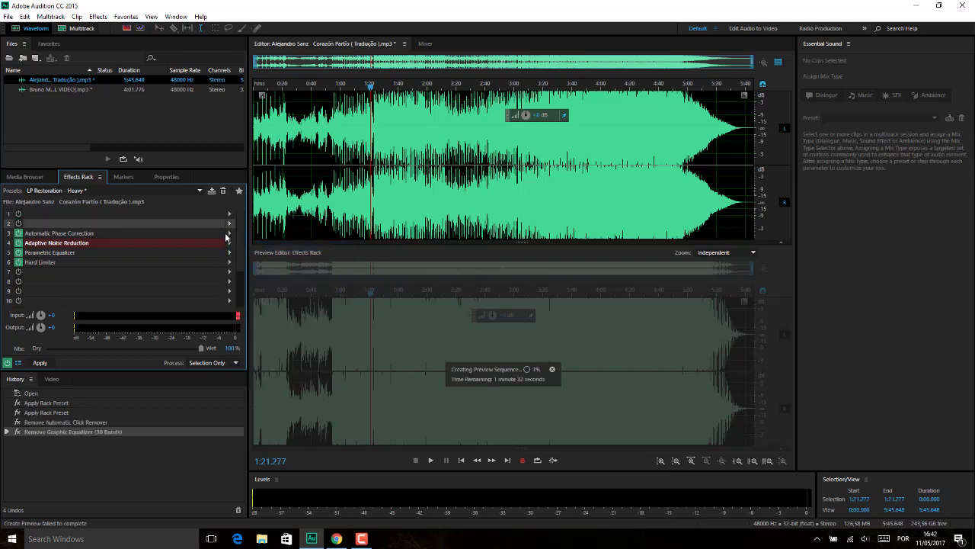
left_click(230, 235)
left_click(263, 255)
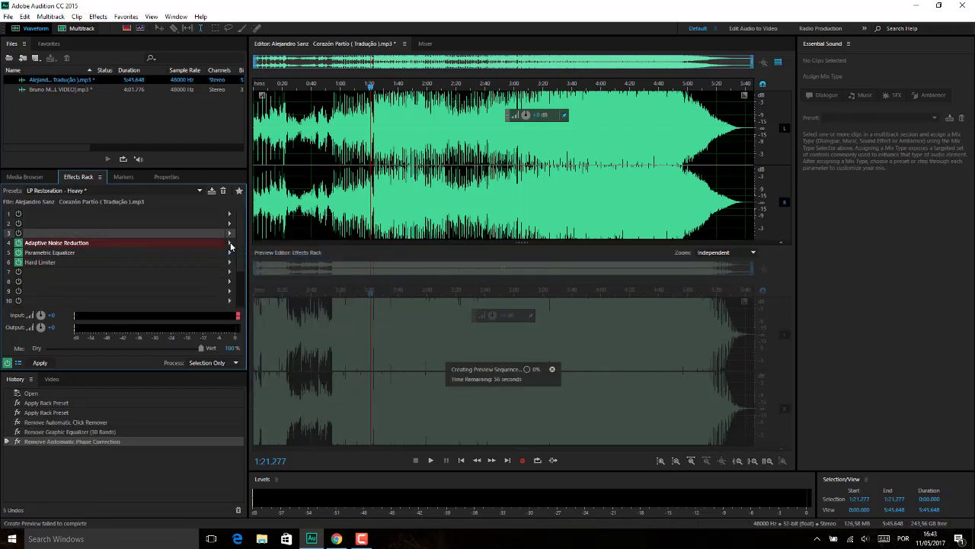
- Remove the Adaptive Noise Reduction, Parametric Equalizer and Hard Limiter effects from the rack
left_click(228, 244)
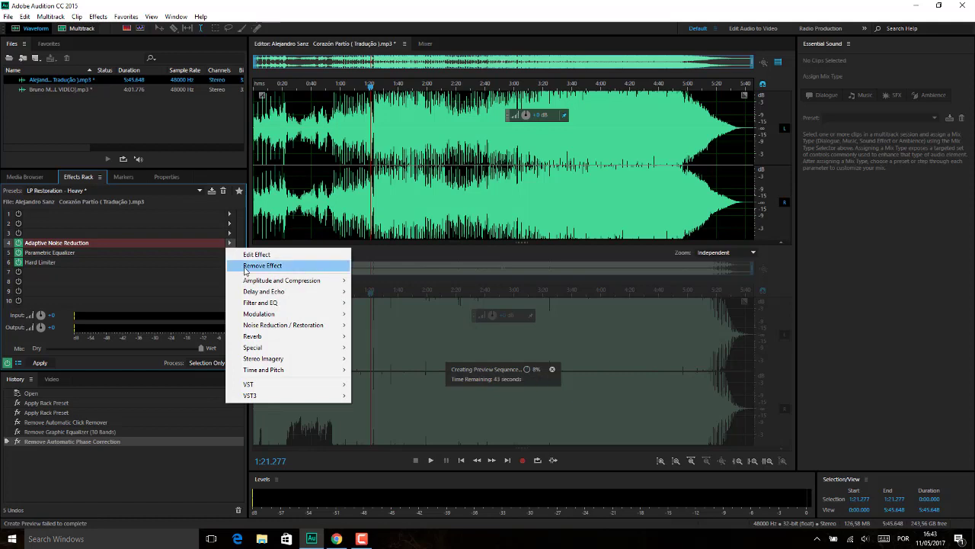
left_click(244, 270)
left_click(230, 252)
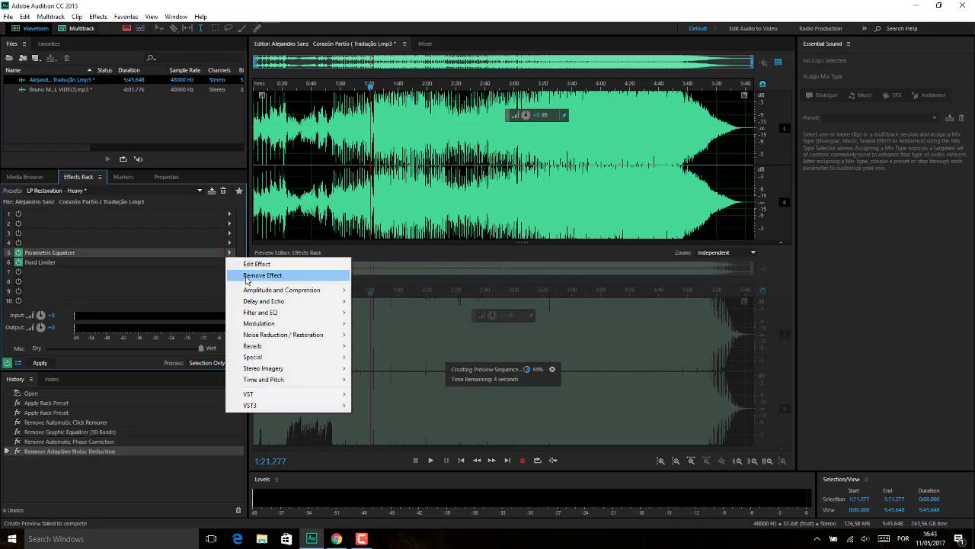
left_click(245, 276)
left_click(229, 262)
left_click(246, 285)
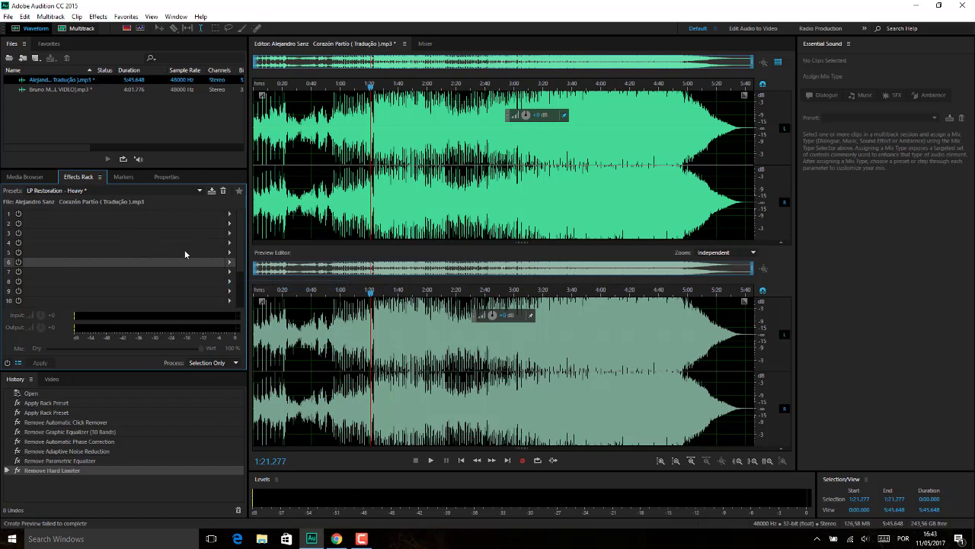
left_click(198, 189)
left_click(101, 121)
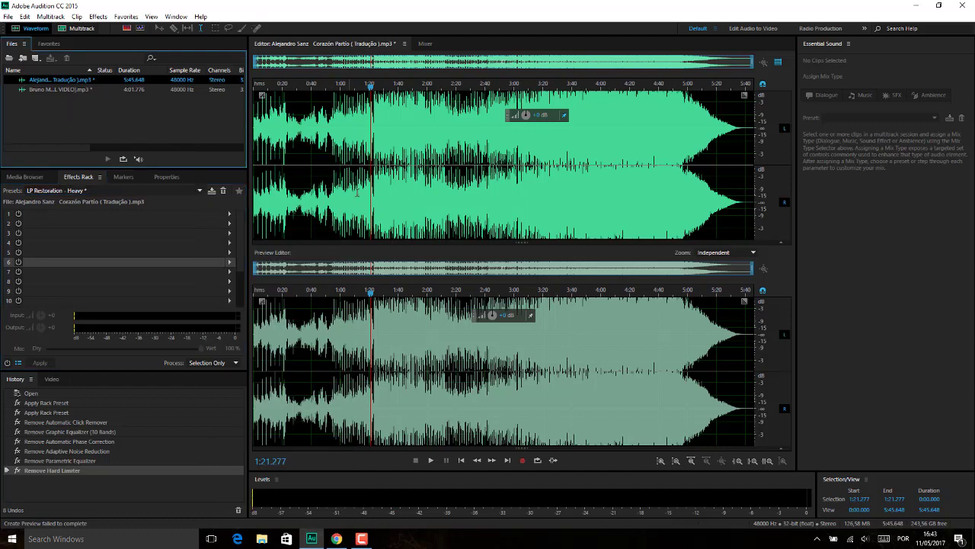
- Play the song from about 1:39 and adjust the gain of the whole track during playback
key("space")
left_click(397, 90)
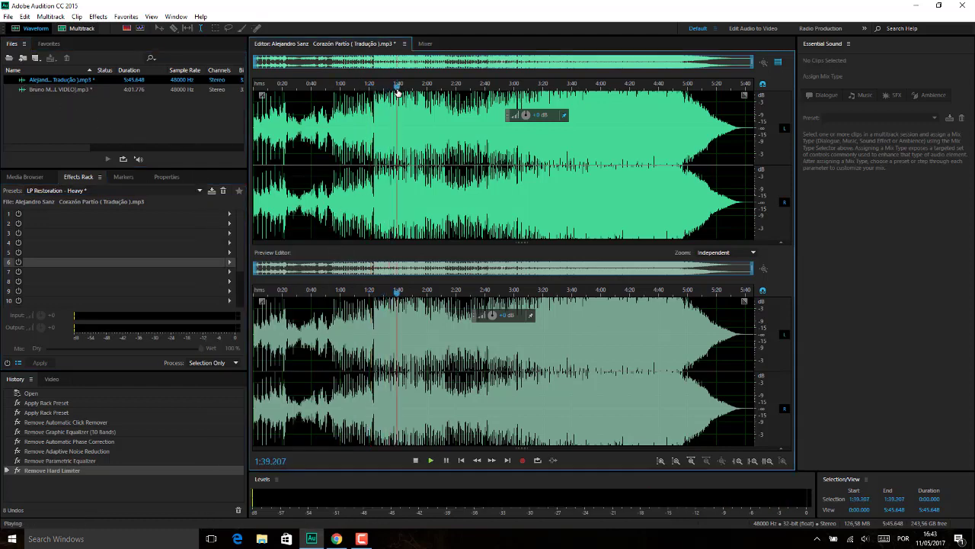
key("space")
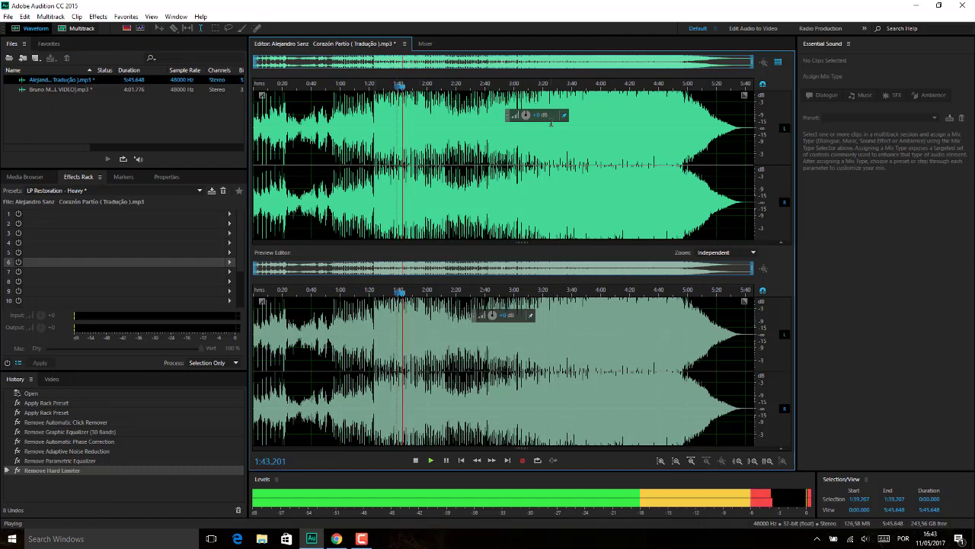
left_click_drag(537, 118, 556, 118)
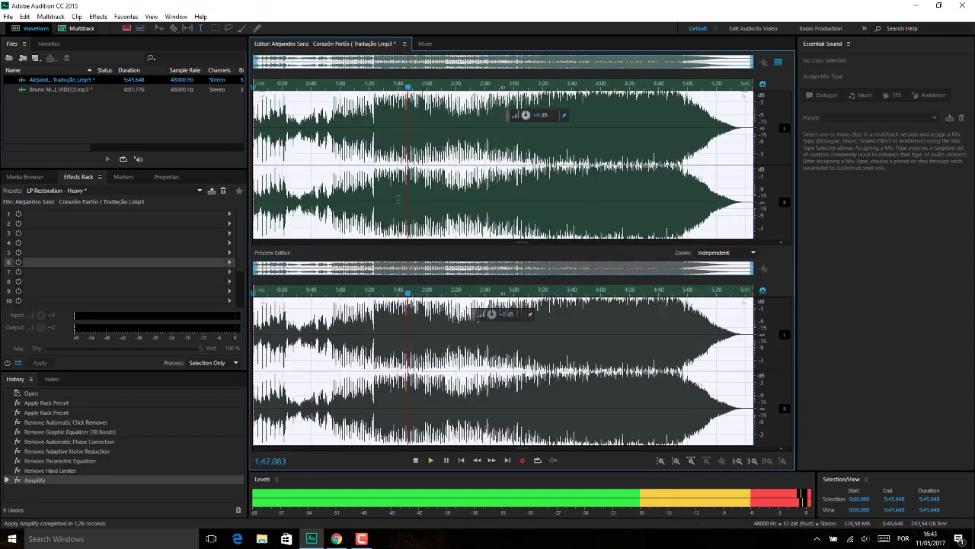
key("space")
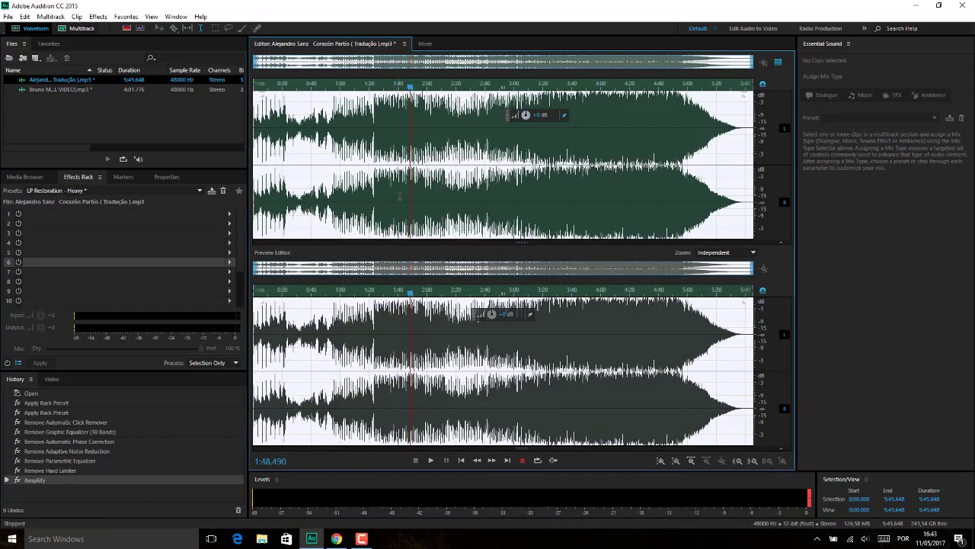
- Load the LP Restoration - Heavy rack preset again on the amplified Alejandro Sanz song
left_click(200, 190)
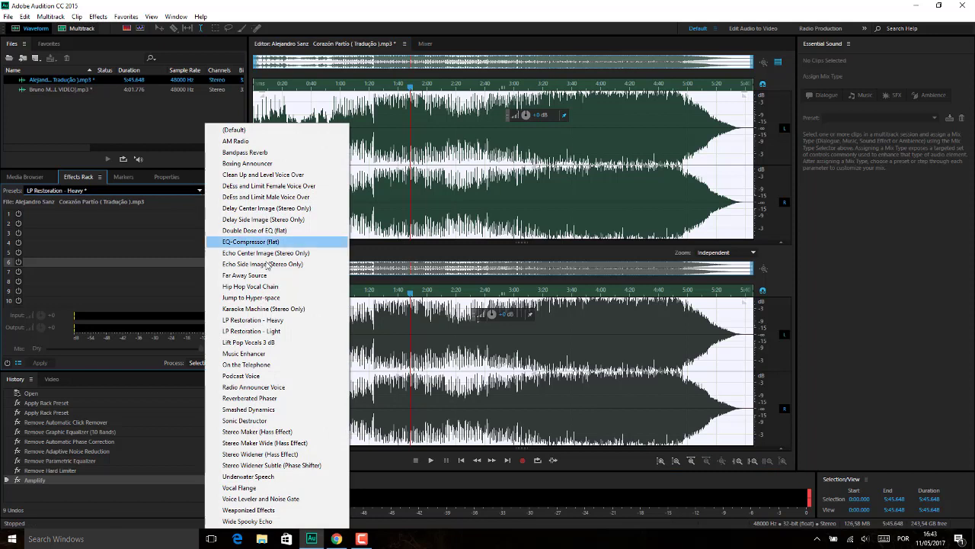
left_click(289, 320)
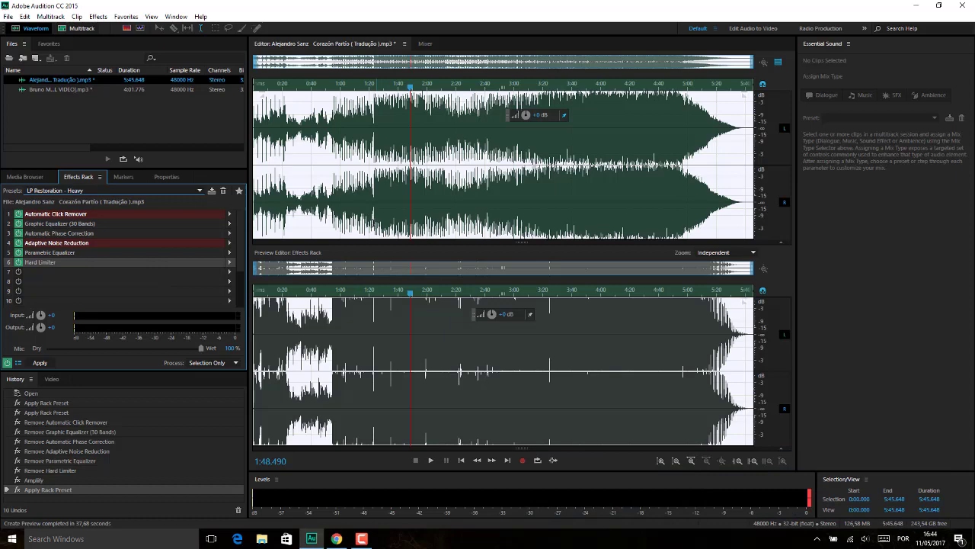
- Play the song from about 1:23 to audition the LP Restoration - Heavy processing, stopping at about 1:30
left_click(373, 221)
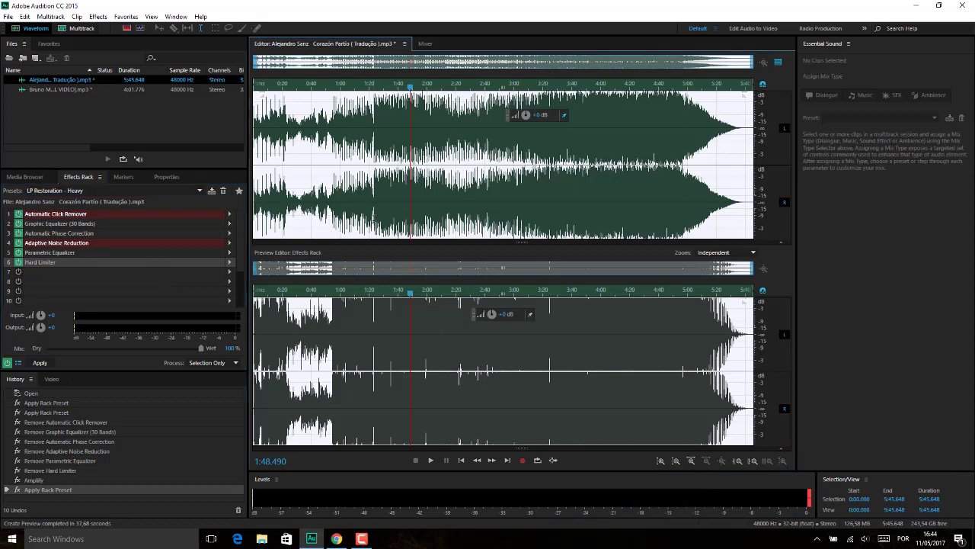
key("space")
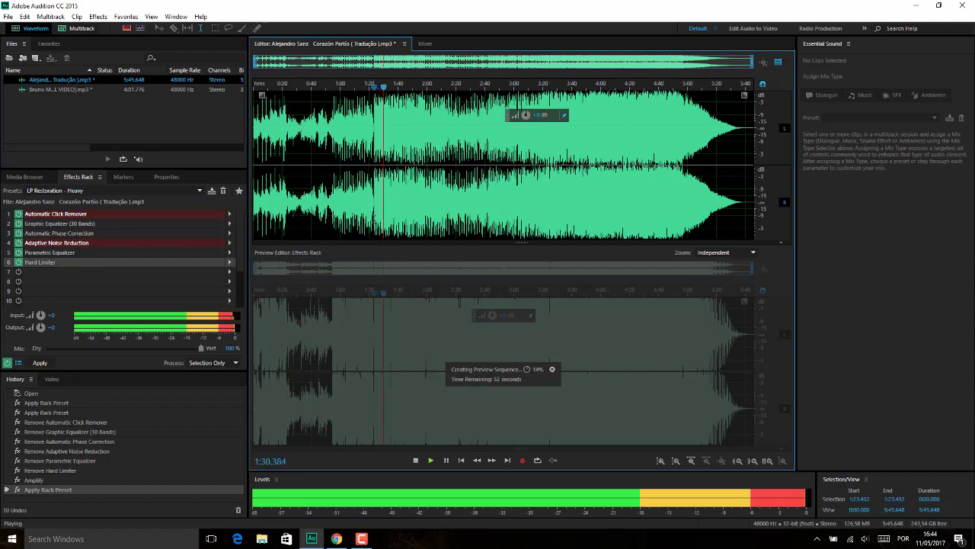
key("space")
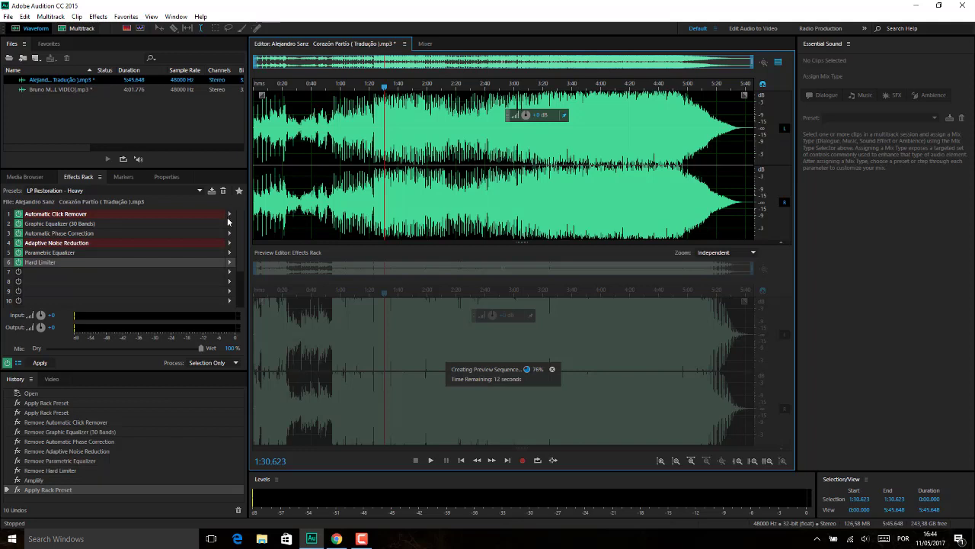
- Turn off Auto Align Channels in the Automatic Phase Correction rack effect while listening to the song
left_click(229, 233)
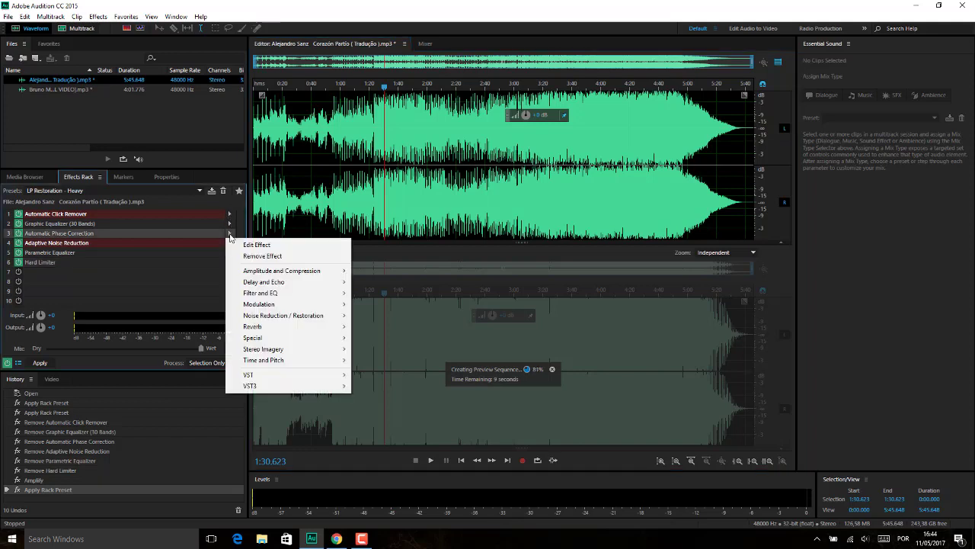
left_click(257, 245)
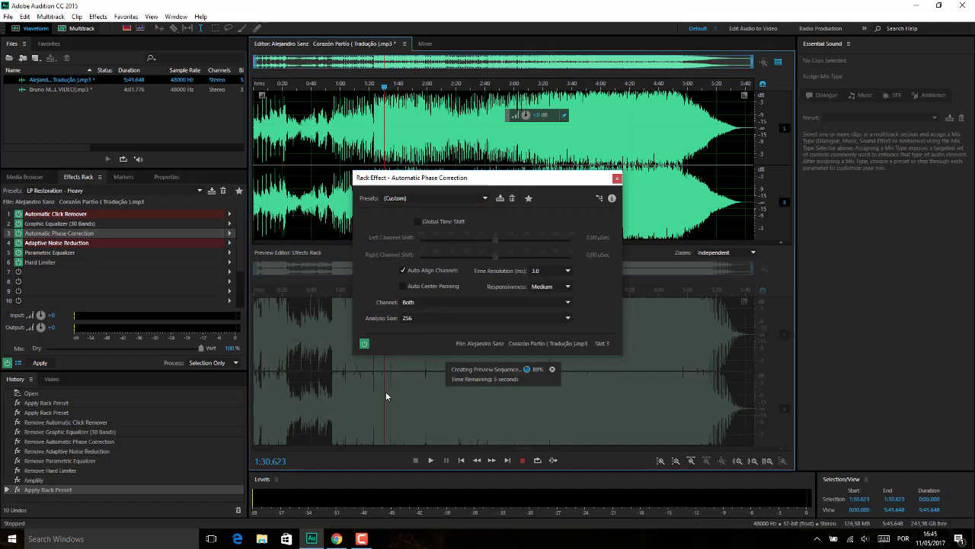
key("space")
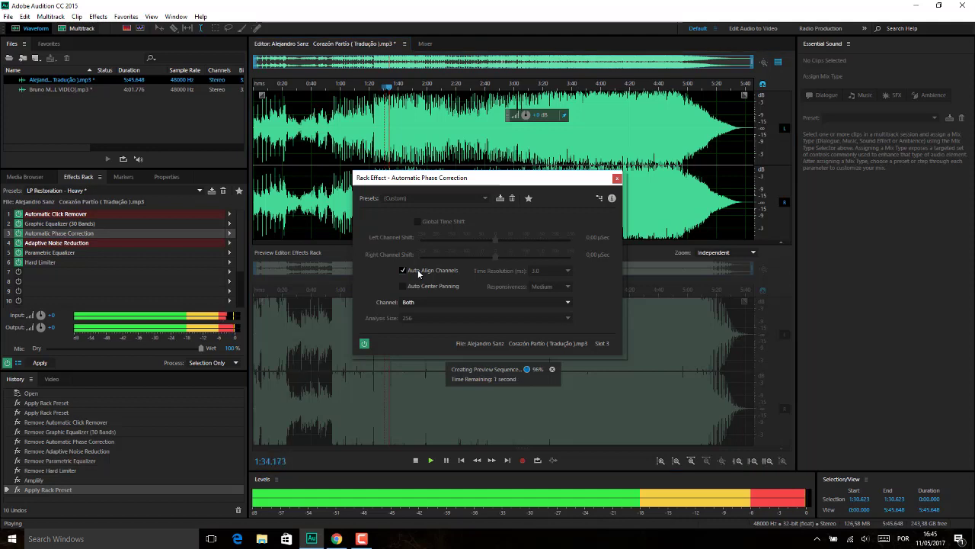
left_click(404, 271)
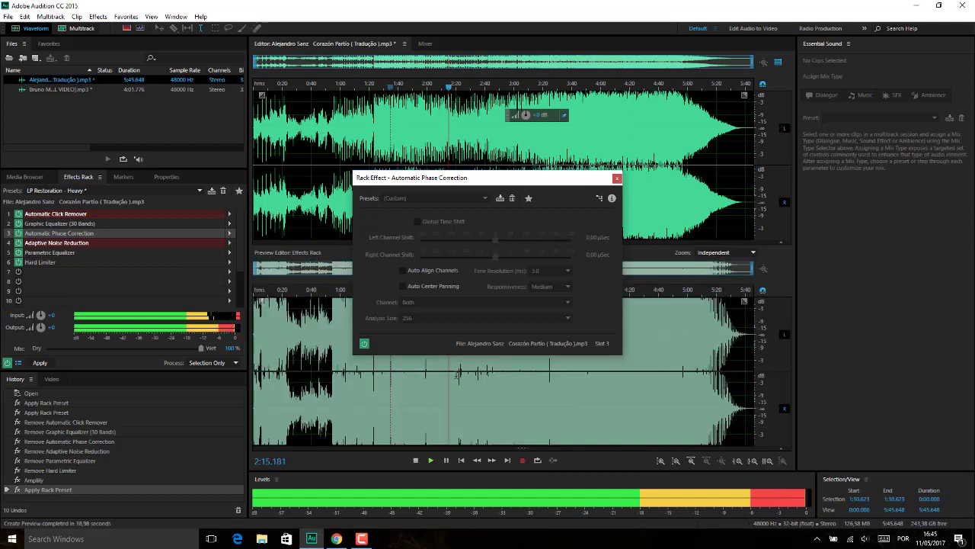
key("space")
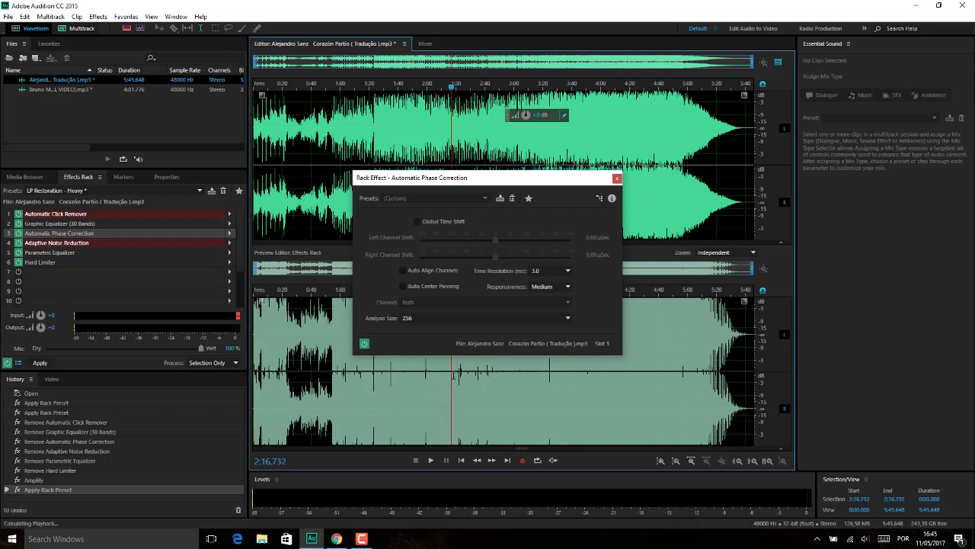
- Enable Auto Center Panning for the Automatic Phase Correction effect during playback, and close its settings
key("space")
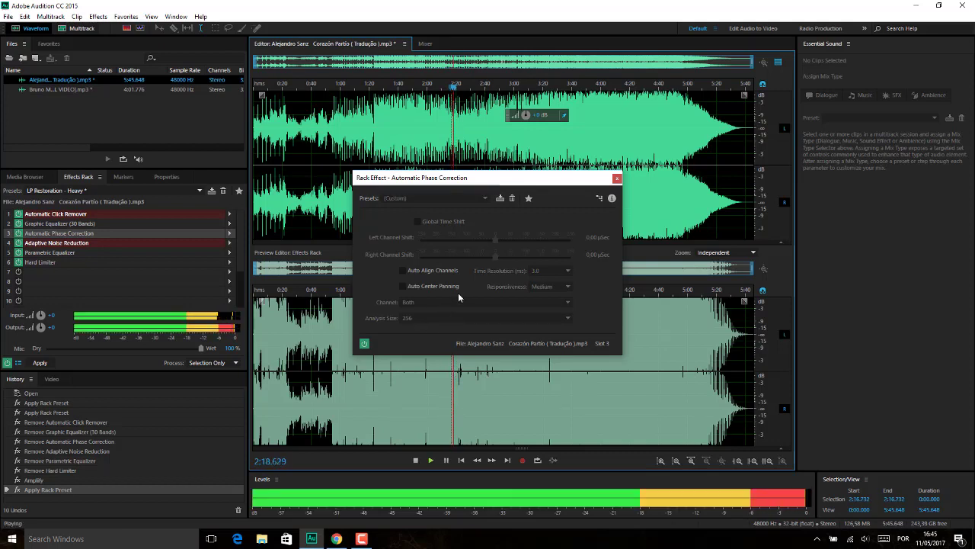
left_click(404, 286)
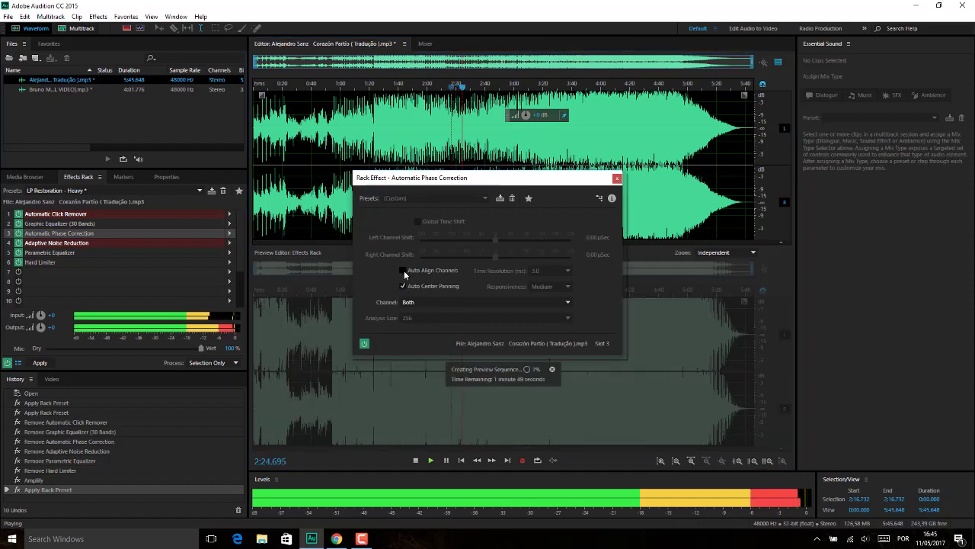
left_click(617, 178)
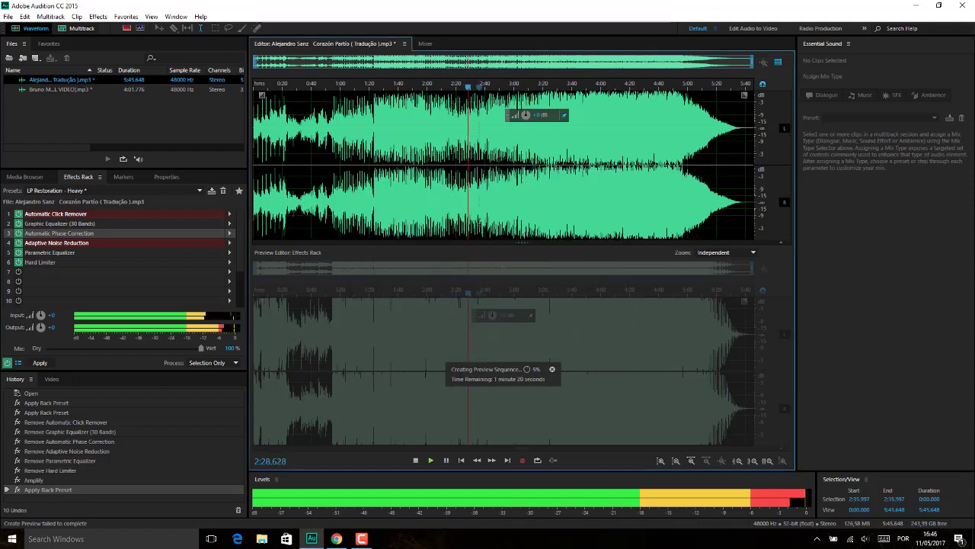
key("space")
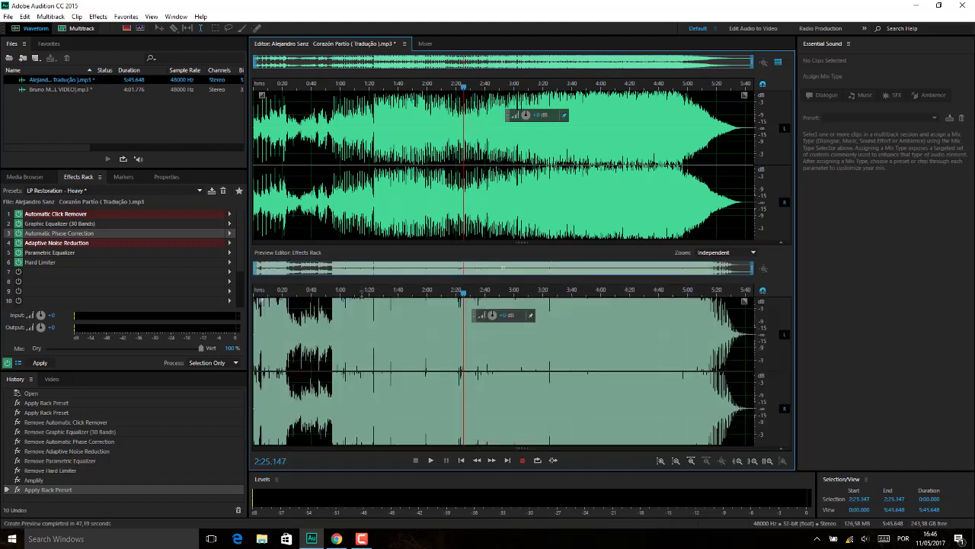
- Play the processed song from about 1:15 and set the system speaker volume to 92 while listening
left_click(363, 301)
key("space")
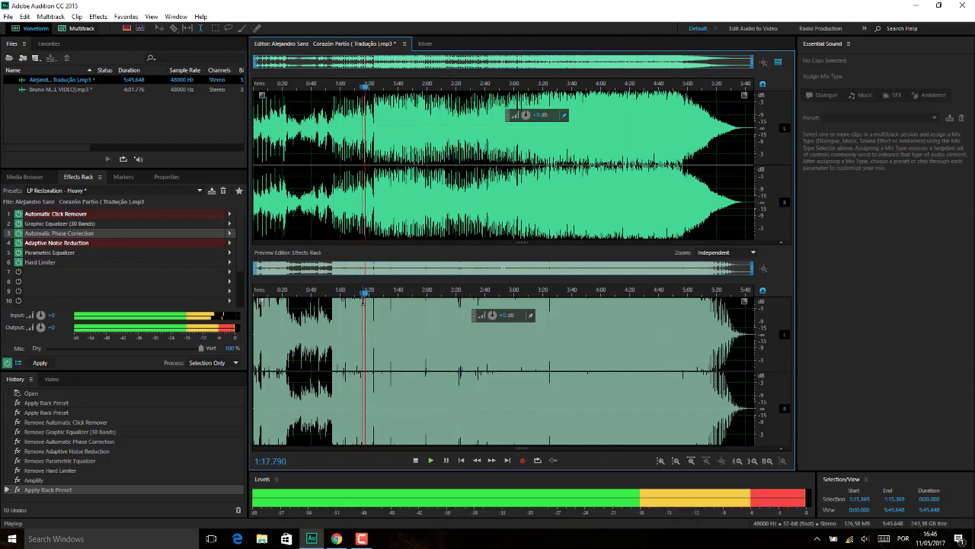
left_click(868, 540)
left_click_drag(859, 515, 932, 514)
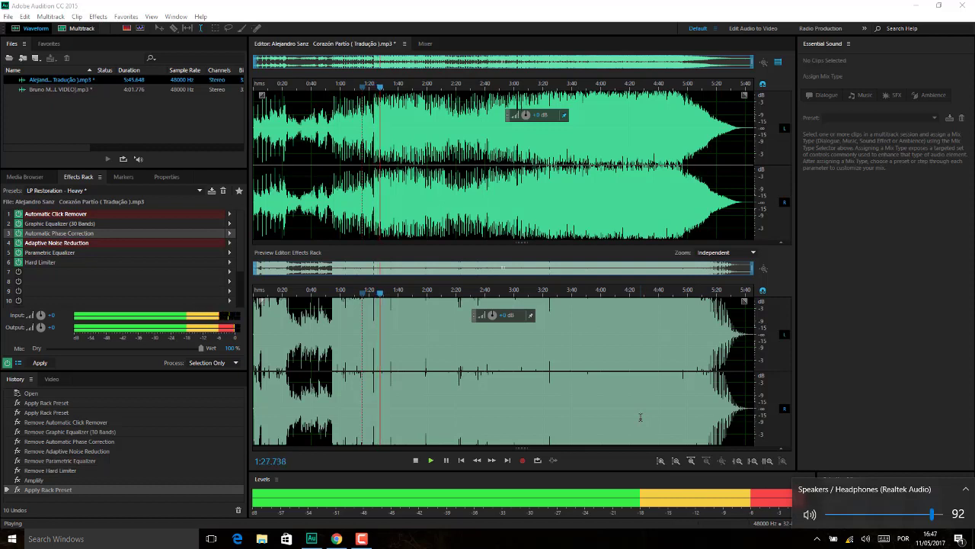
left_click(383, 334)
key("space")
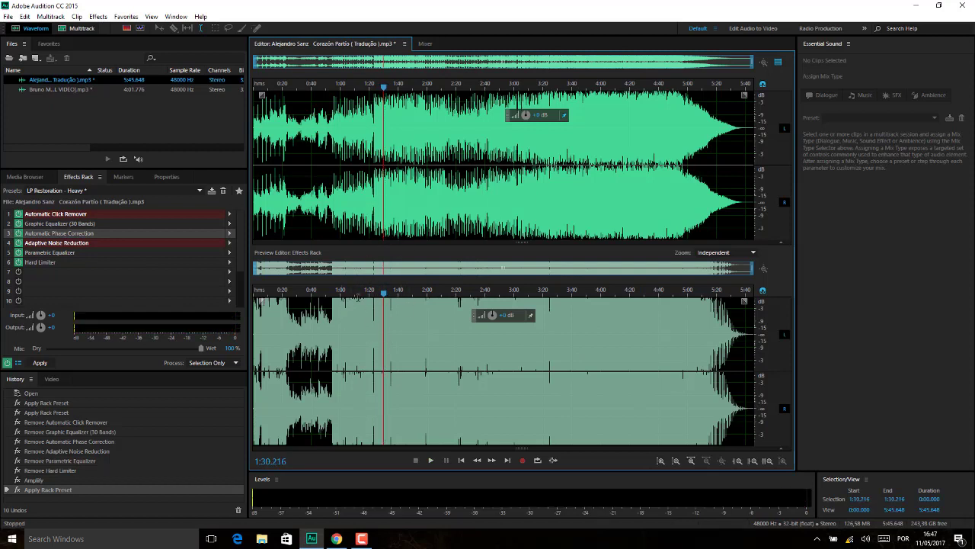
- Lower band 2 of the Parametric Equalizer rack effect to -15 dB at about 316 Hz while the song plays from about 2:11
left_click(230, 253)
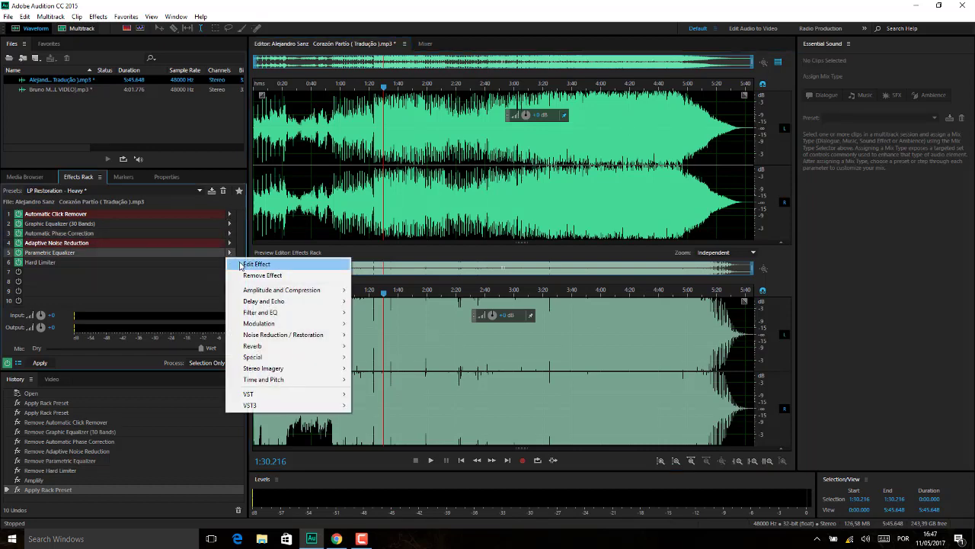
left_click(236, 263)
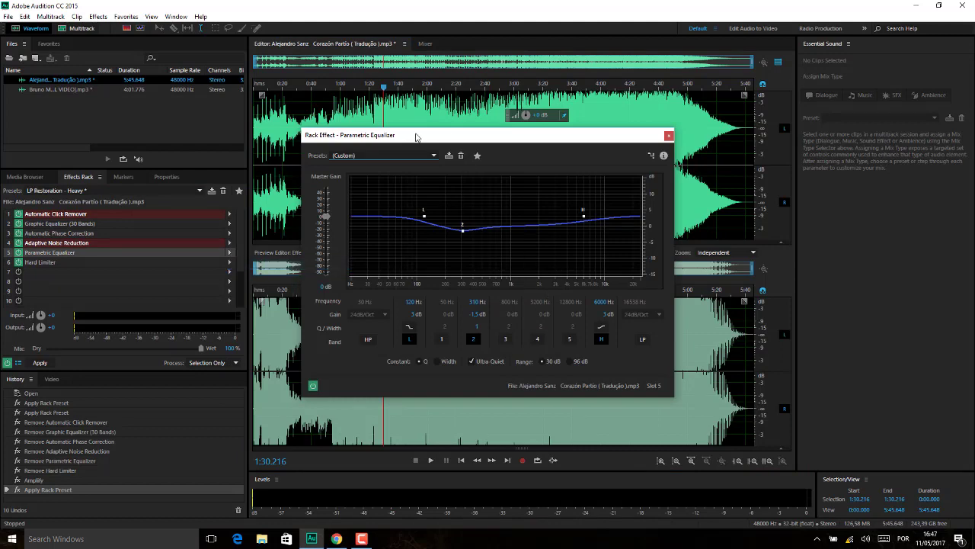
left_click_drag(400, 138, 401, 118)
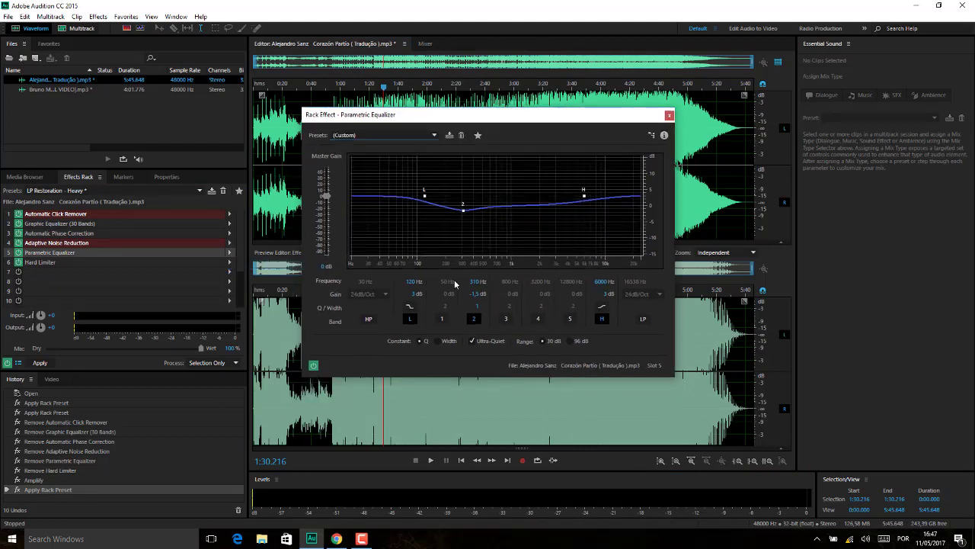
left_click(443, 393)
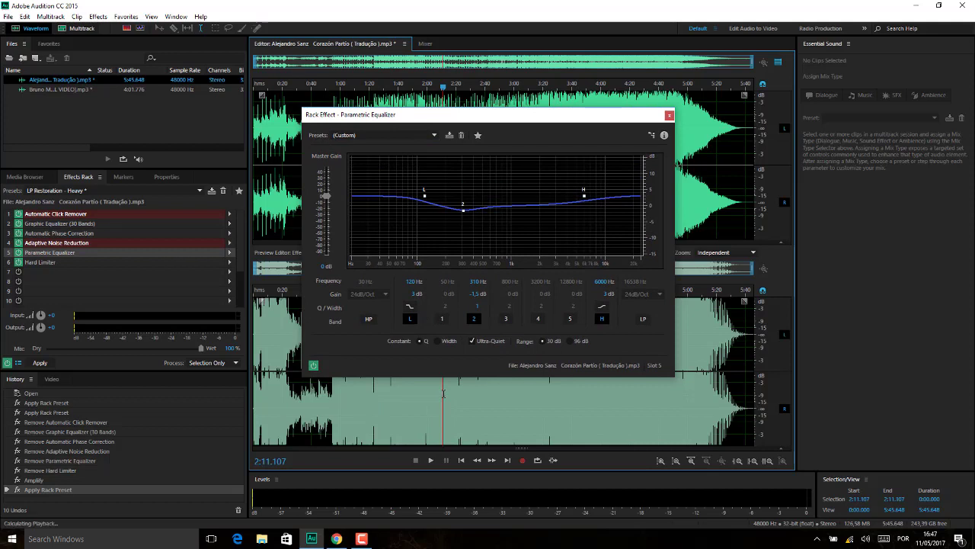
left_click_drag(463, 209, 468, 250)
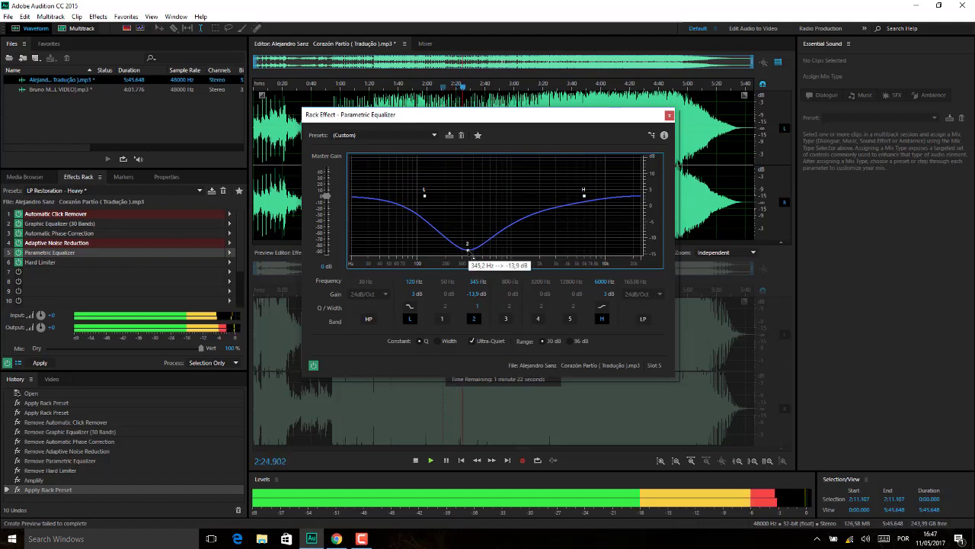
mouse_move(471, 256)
left_mouse_down()
mouse_move(465, 160)
mouse_move(469, 265)
left_mouse_up()
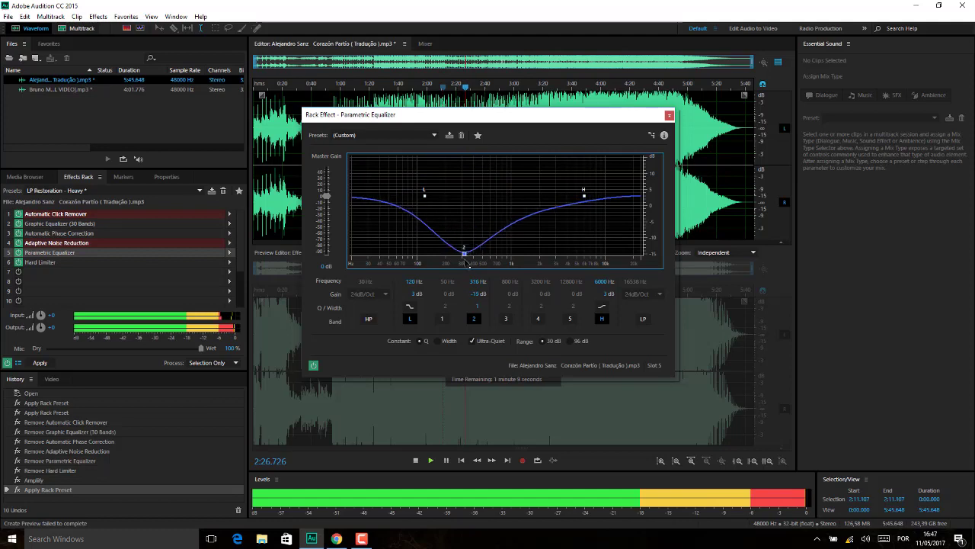
left_click(668, 115)
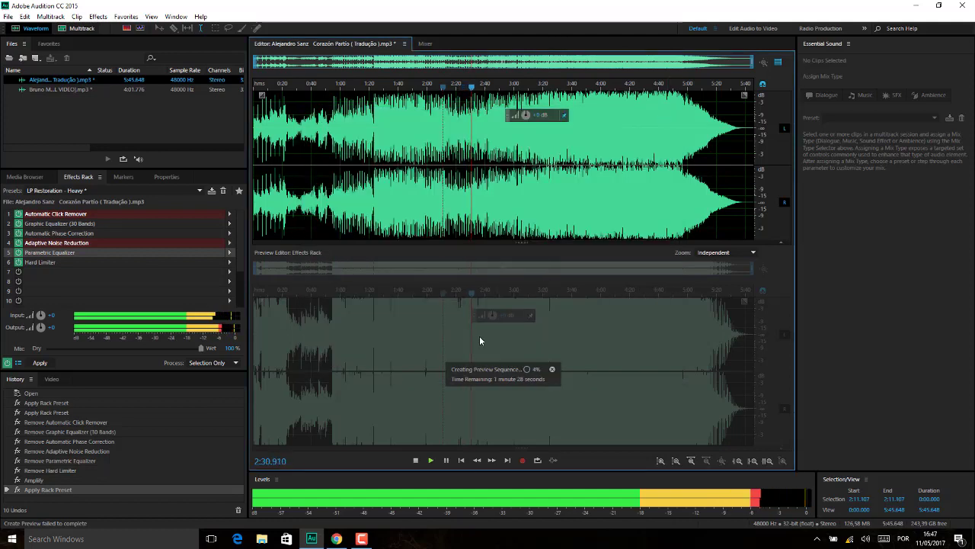
key("space")
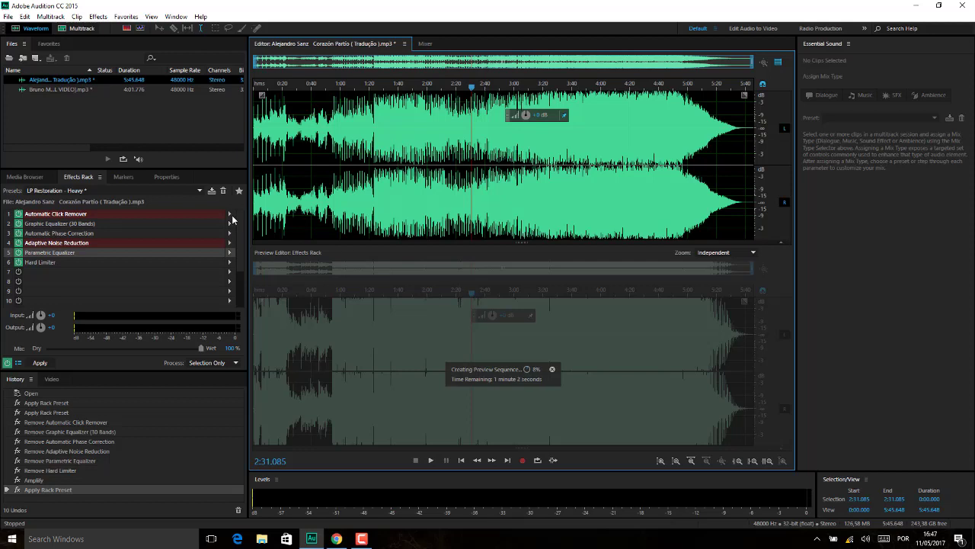
- Remove the Parametric Equalizer effect from slot 5 of the rack
left_click(231, 218)
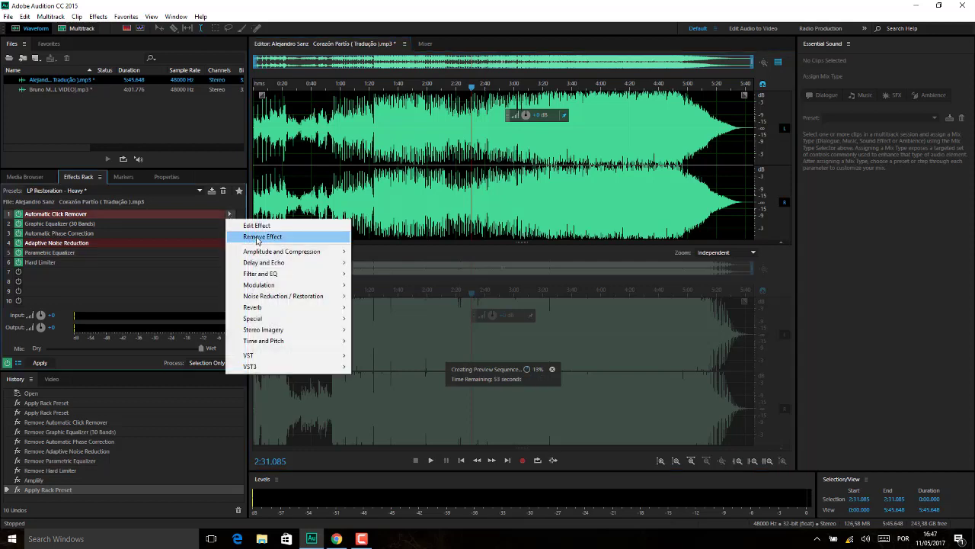
left_click(156, 255)
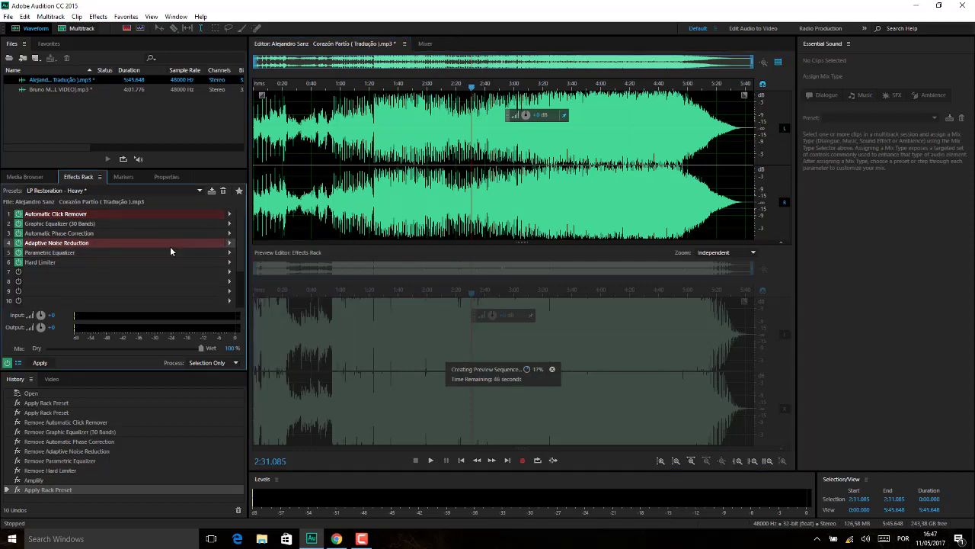
left_click(230, 254)
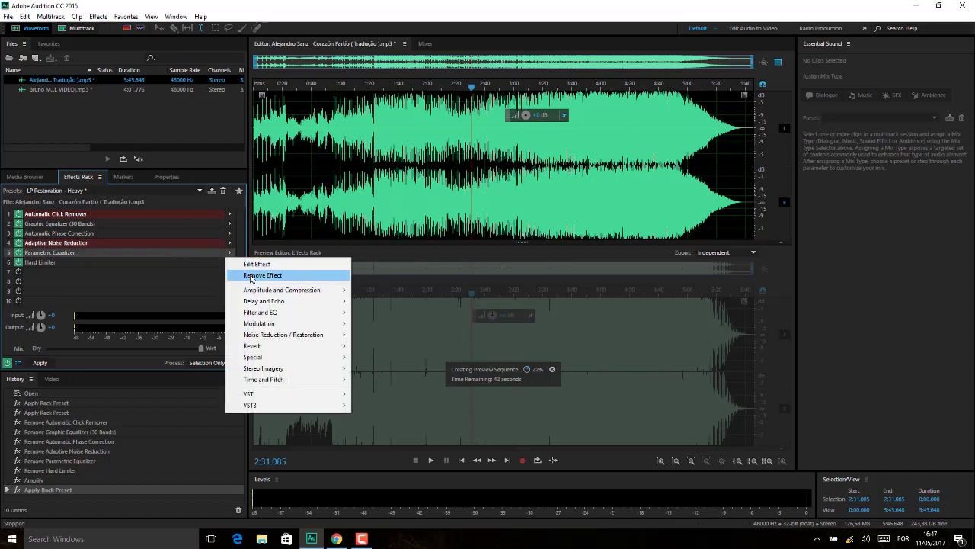
left_click(261, 277)
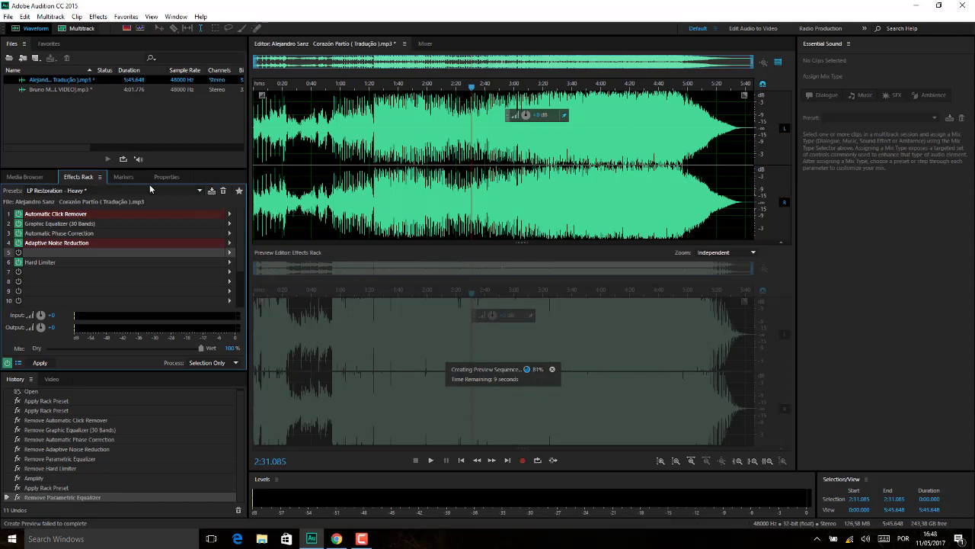
left_click(199, 193)
left_click(201, 192)
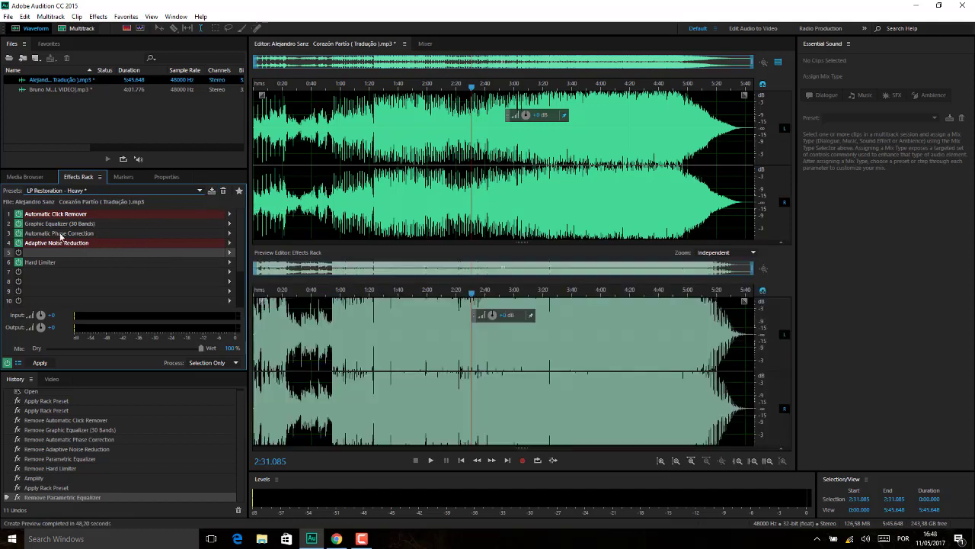
- Play the song briefly from about 1:11 to hear the rack without the Parametric Equalizer
left_click(356, 319)
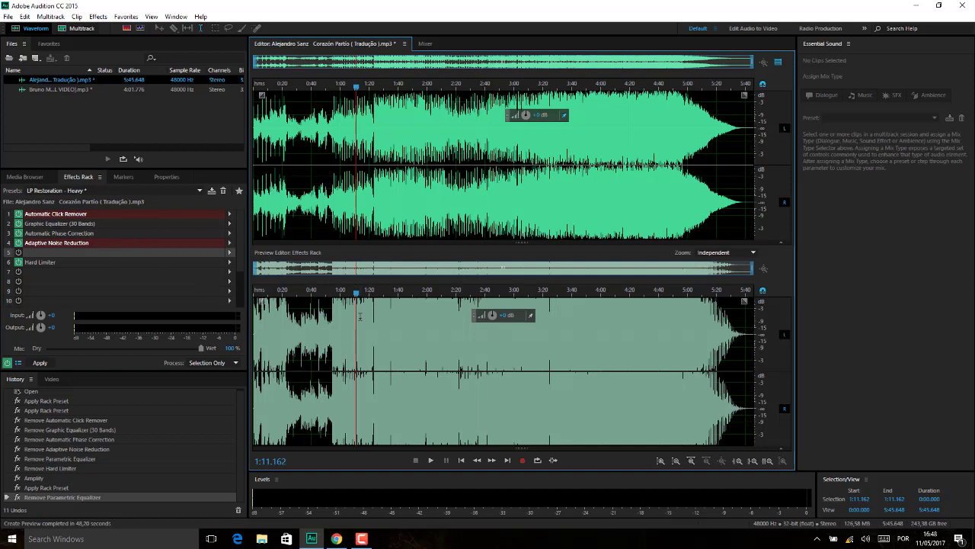
key("space")
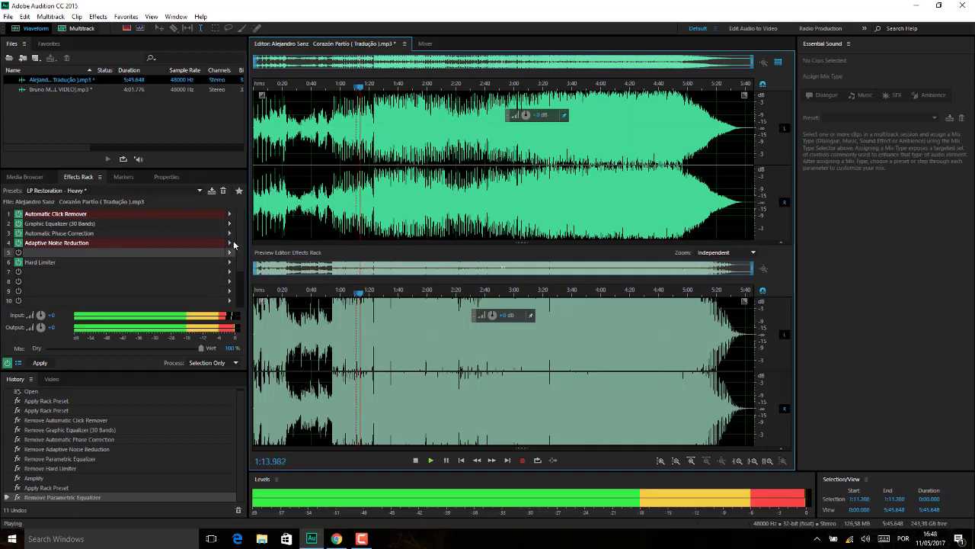
key("space")
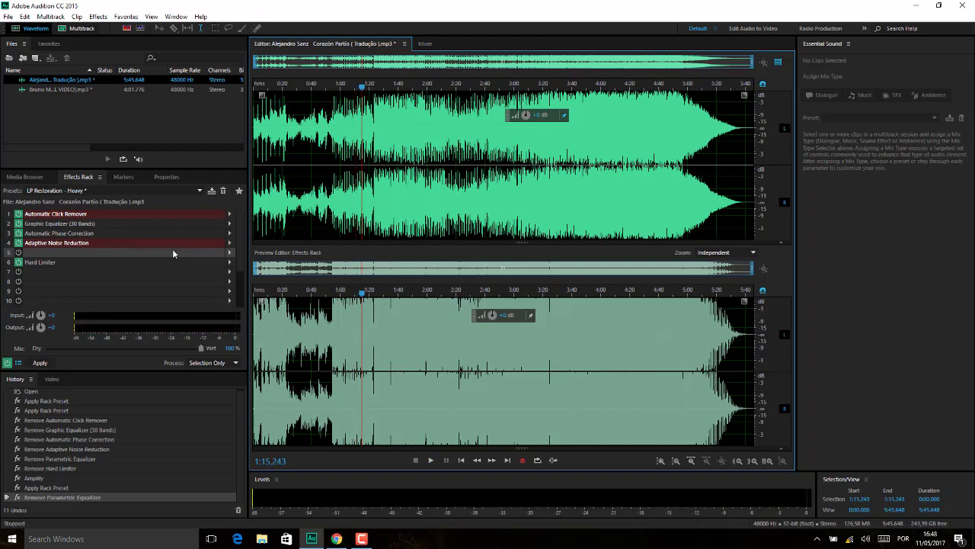
- Remove the Hard Limiter and Adaptive Noise Reduction effects from the rack
left_click(230, 265)
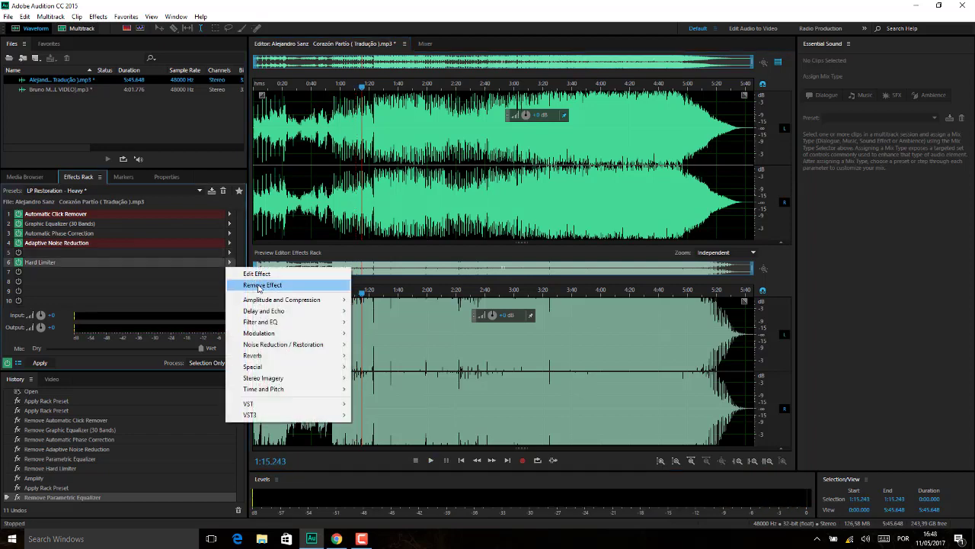
left_click(262, 285)
left_click(230, 243)
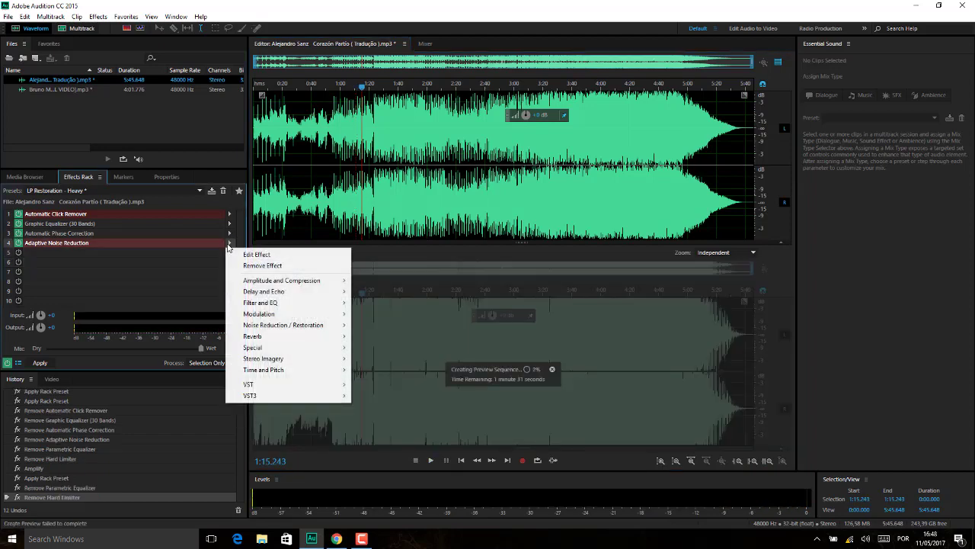
left_click(263, 266)
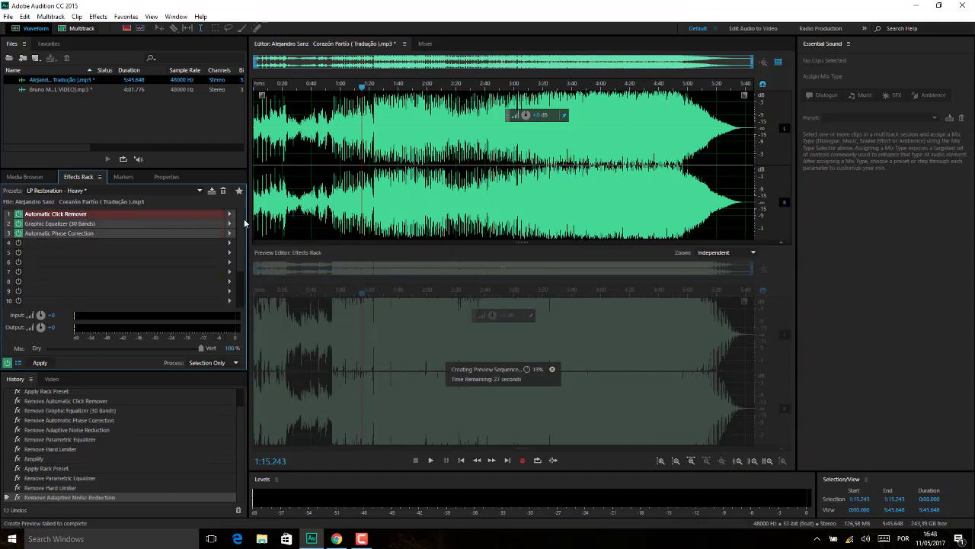
- Clear the remaining Automatic Click Remover, Graphic Equalizer (30 Bands) and Automatic Phase Correction effects from the rack
left_click(230, 215)
left_click(263, 234)
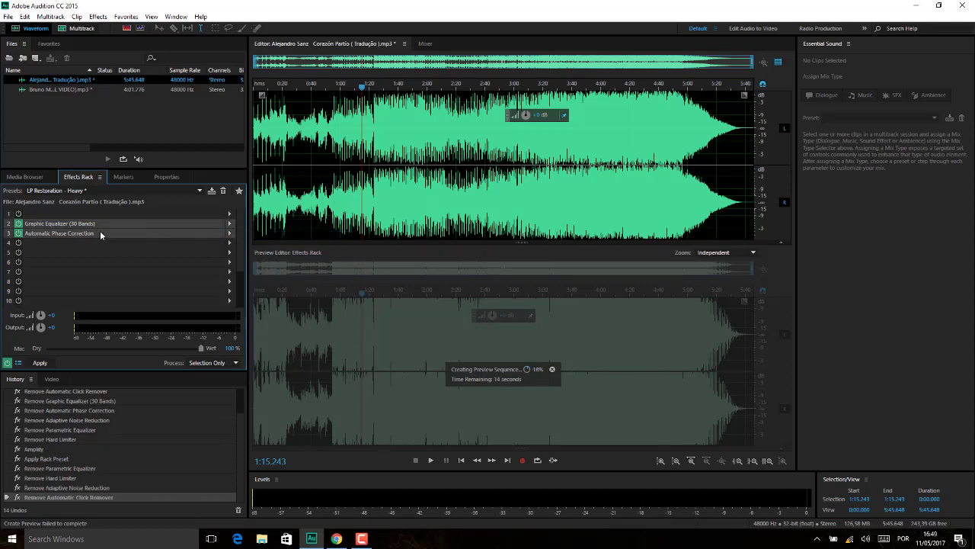
key("Delete")
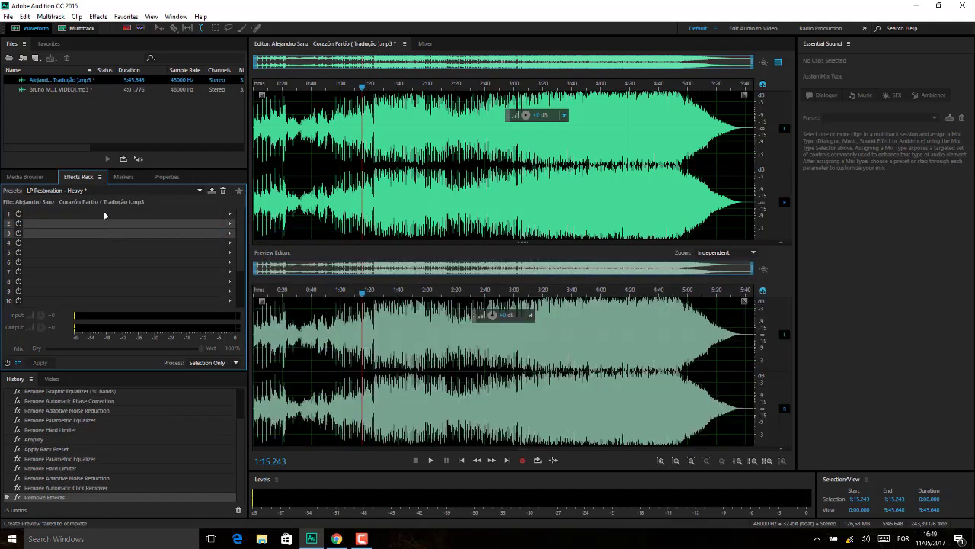